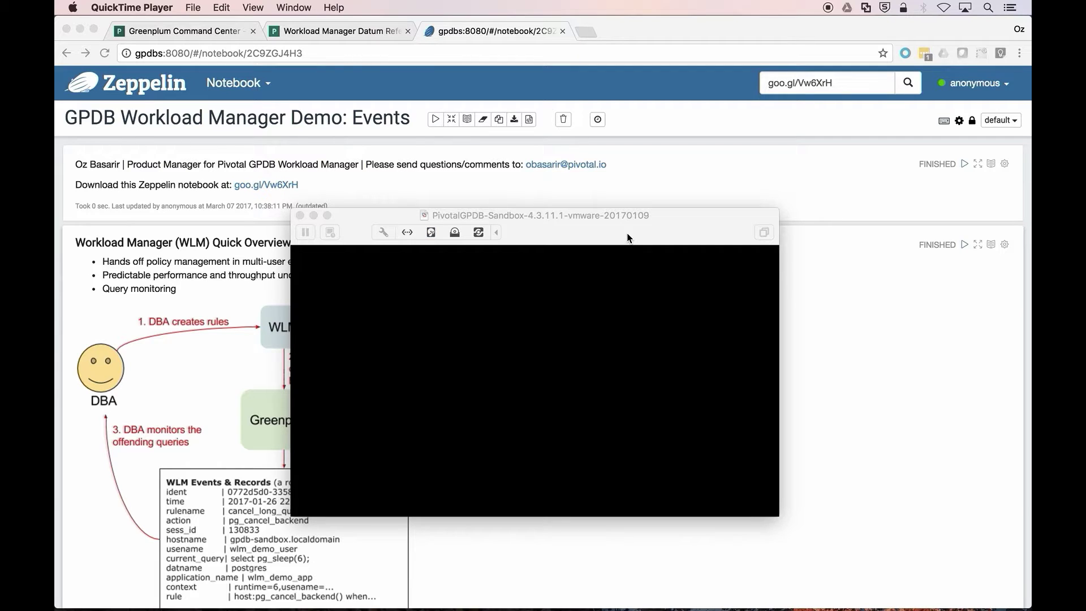
Bring the notebook to the front and read the Workload Manager overview, the demo outline and the Install WLM instructions.
{"action": "left_click", "coordinate": [627, 237]}
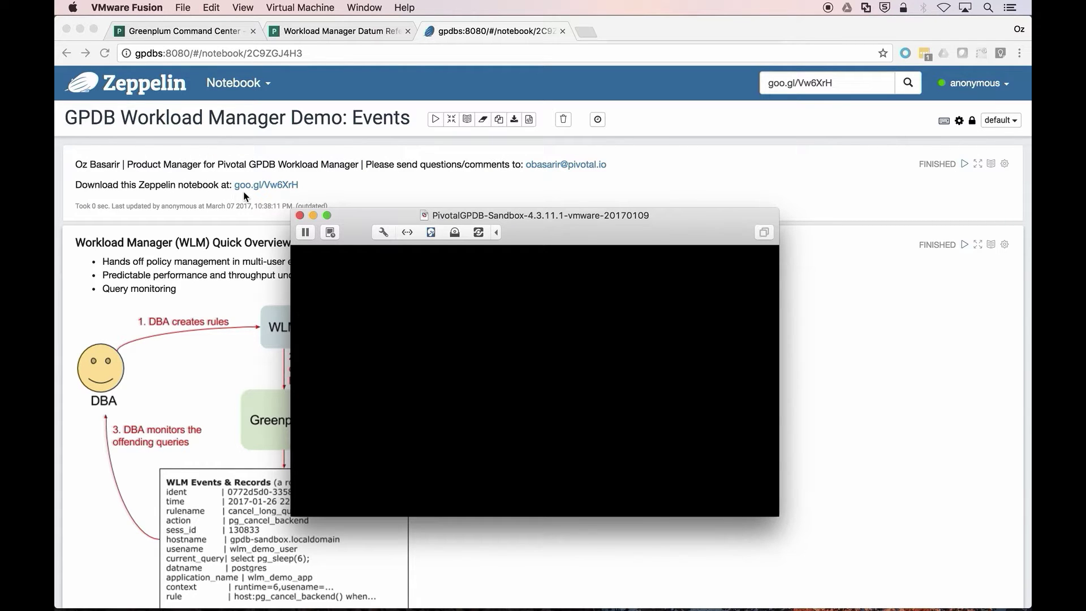
{"action": "left_click", "coordinate": [308, 194]}
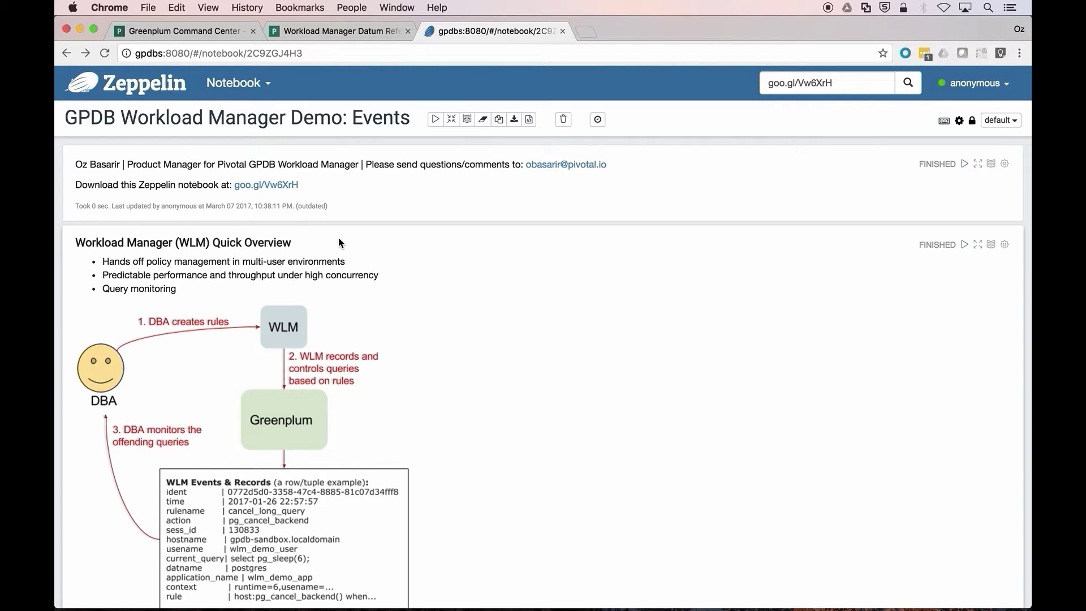
{"action": "scroll", "coordinate": [137, 274], "scroll_direction": "down", "scroll_amount": 3}
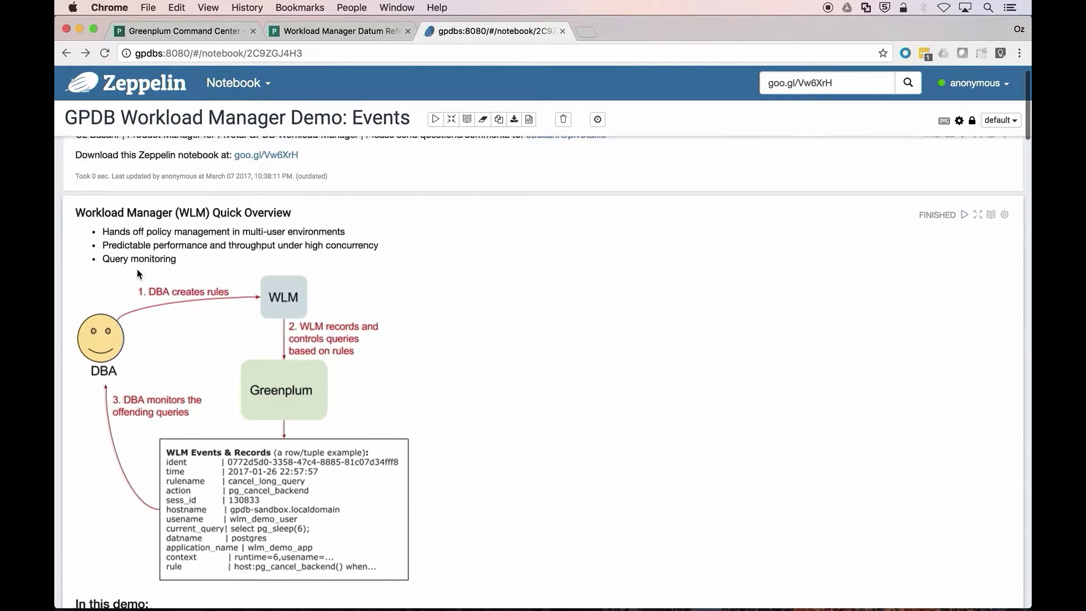
{"action": "scroll", "coordinate": [137, 270], "scroll_direction": "down", "scroll_amount": 1}
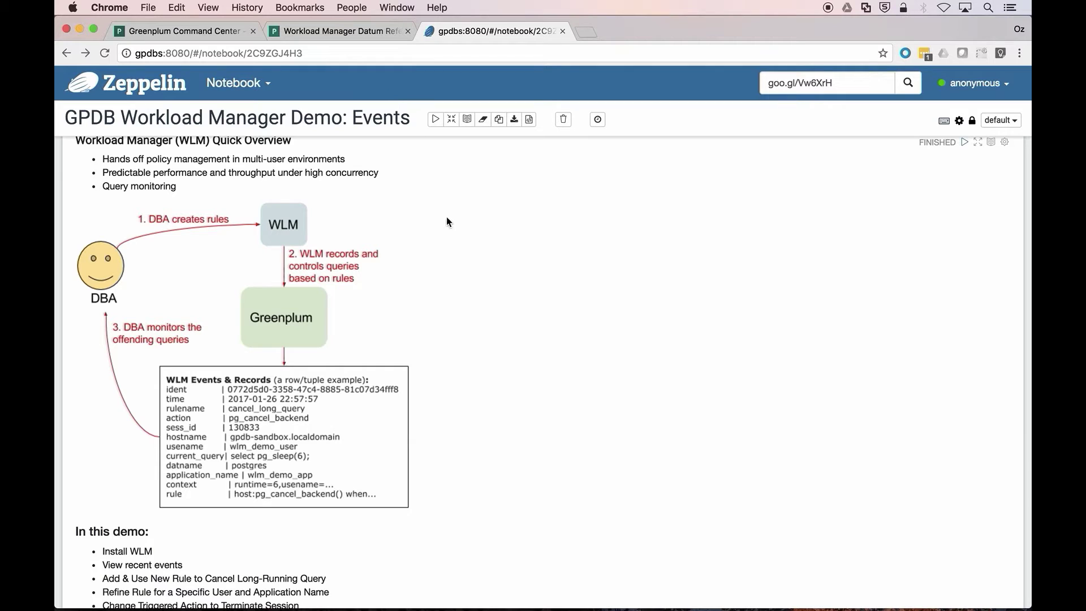
{"action": "scroll", "coordinate": [447, 221], "scroll_direction": "down", "scroll_amount": 2}
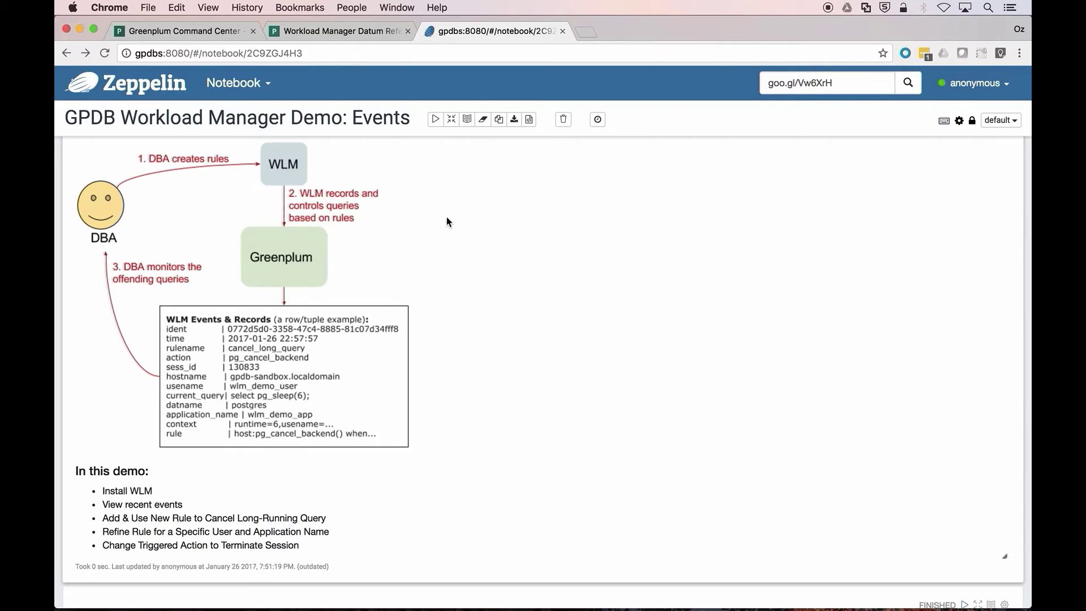
{"action": "scroll", "coordinate": [446, 221], "scroll_direction": "down", "scroll_amount": 5}
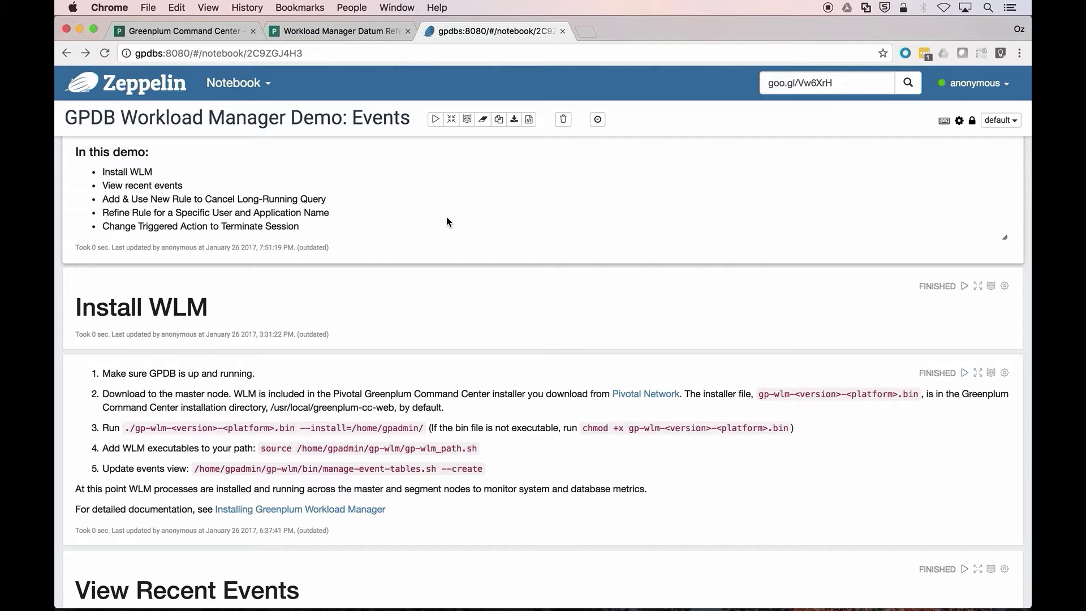
{"action": "scroll", "coordinate": [447, 222], "scroll_direction": "down", "scroll_amount": 5}
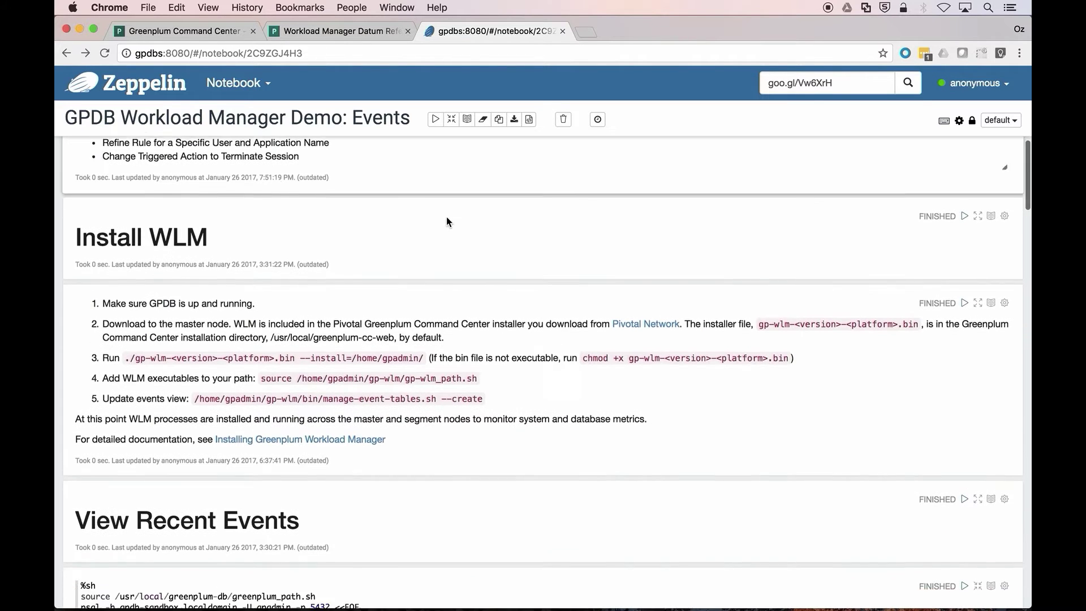
{"action": "scroll", "coordinate": [447, 222], "scroll_direction": "up", "scroll_amount": 1}
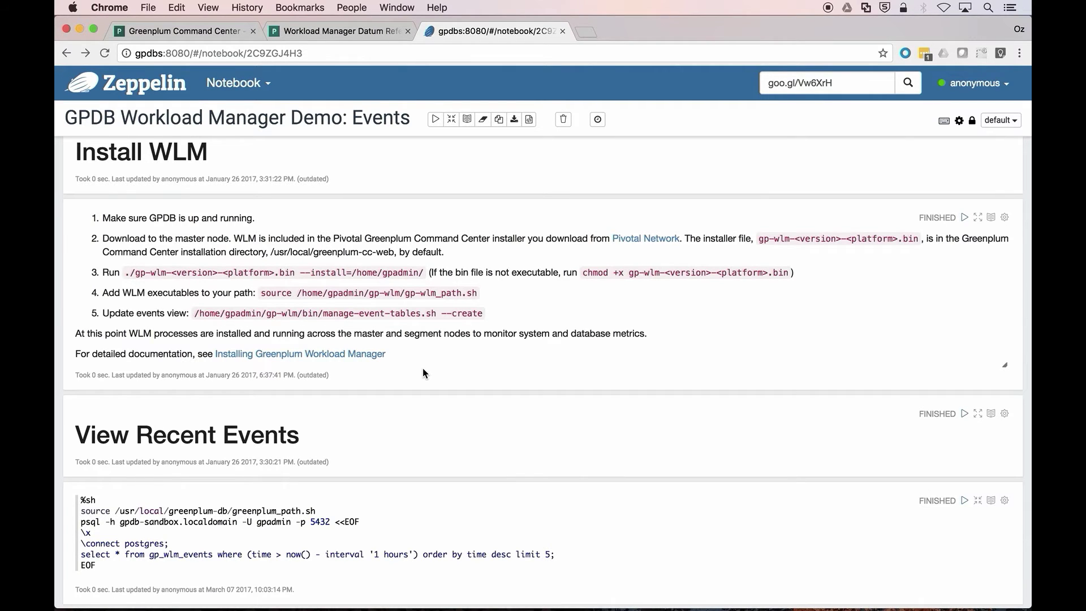
{"action": "scroll", "coordinate": [423, 372], "scroll_direction": "up", "scroll_amount": 15}
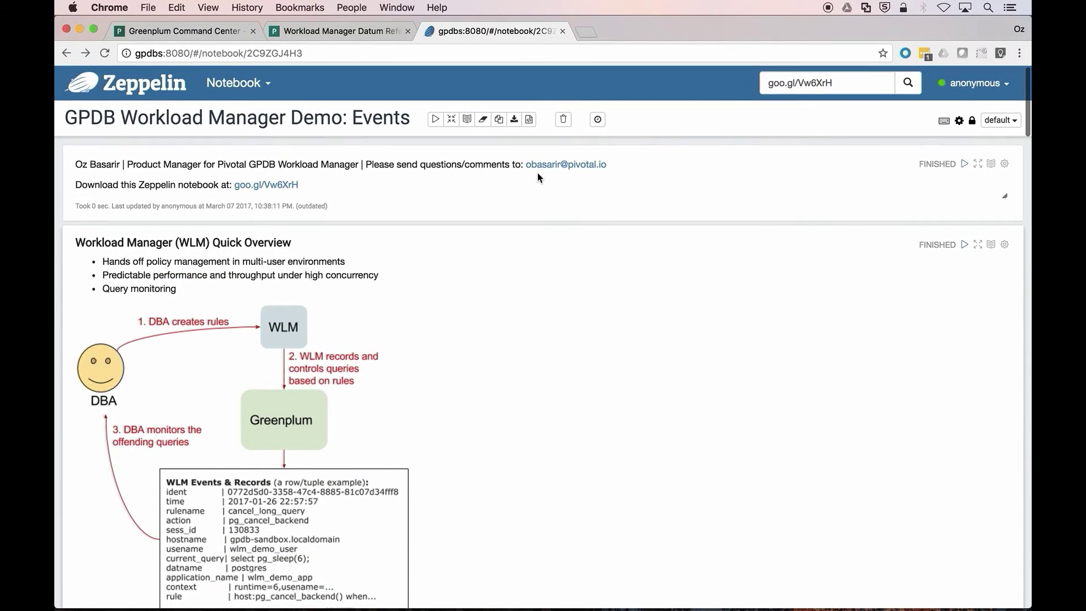
{"action": "scroll", "coordinate": [559, 281], "scroll_direction": "down", "scroll_amount": 5}
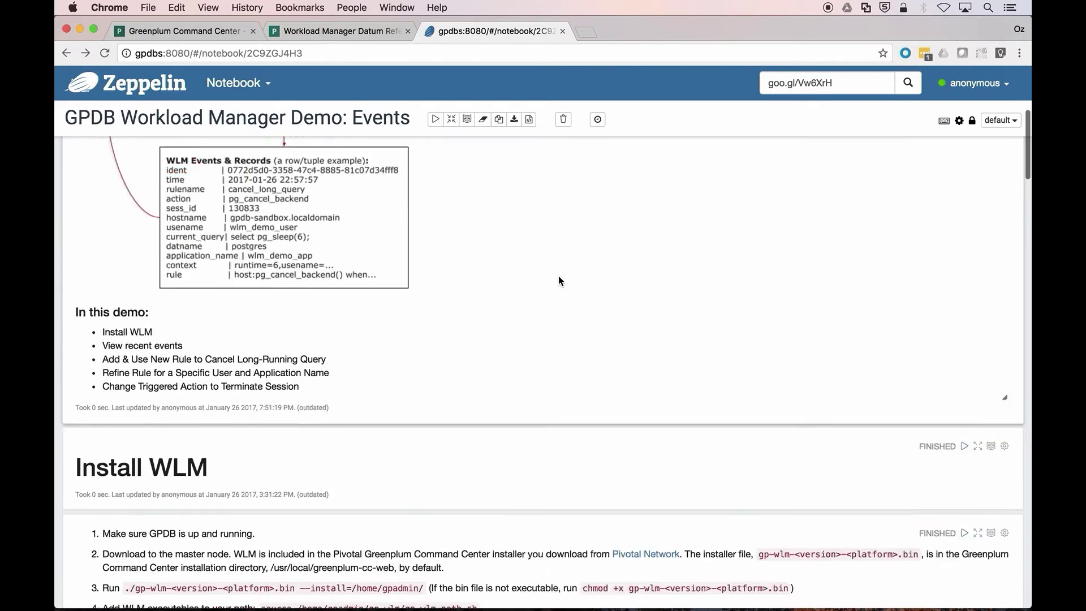
{"action": "scroll", "coordinate": [558, 282], "scroll_direction": "down", "scroll_amount": 6}
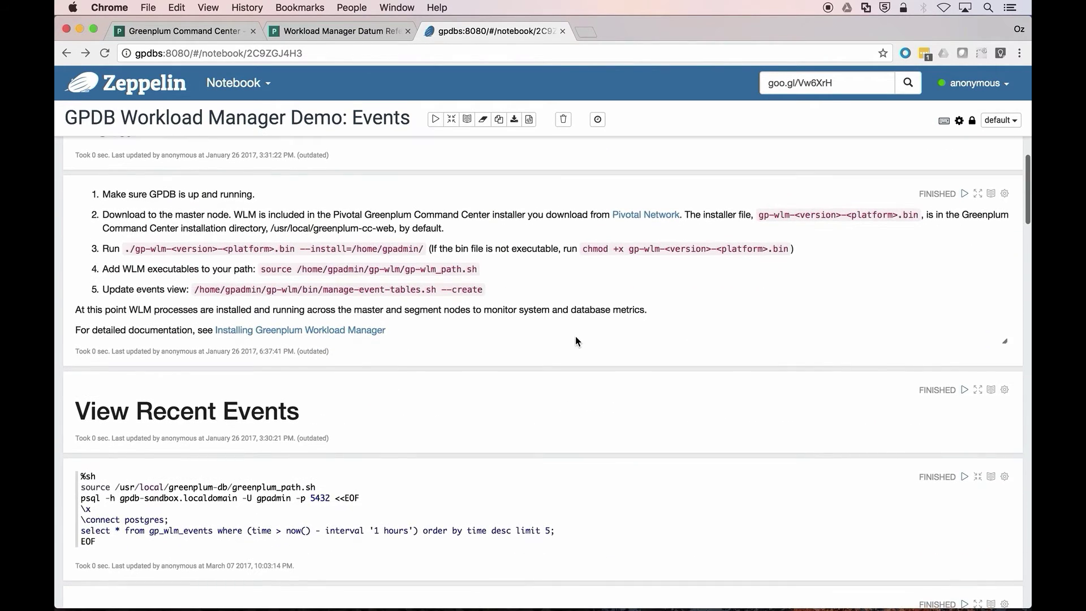
{"action": "scroll", "coordinate": [576, 340], "scroll_direction": "down", "scroll_amount": 3}
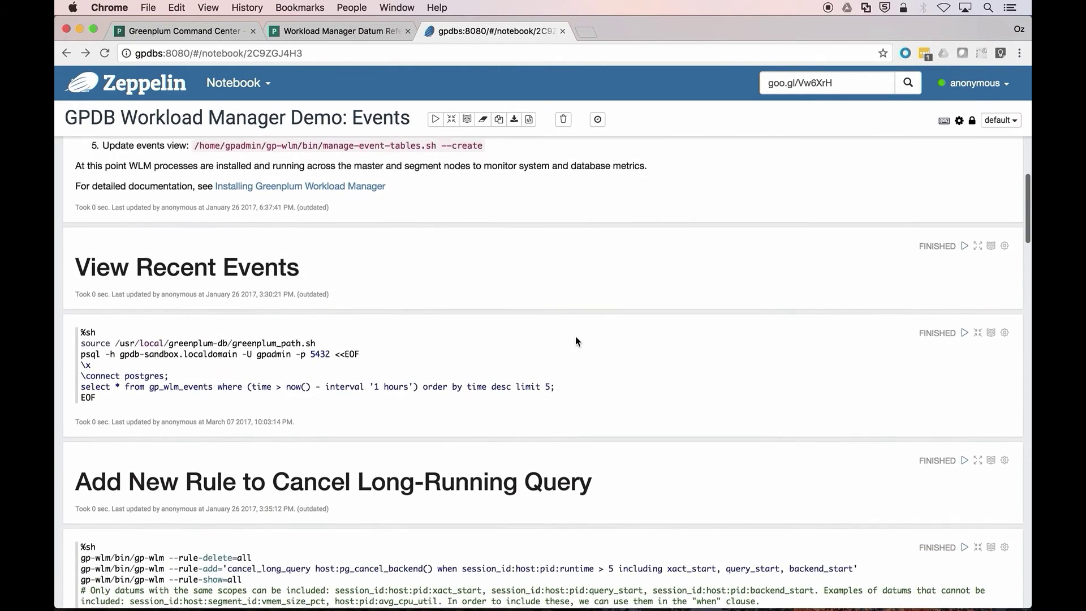
Run the first View Recent Events paragraph to query gp_wlm_events for the five latest events of the past hour.
{"action": "scroll", "coordinate": [576, 340], "scroll_direction": "down", "scroll_amount": 3}
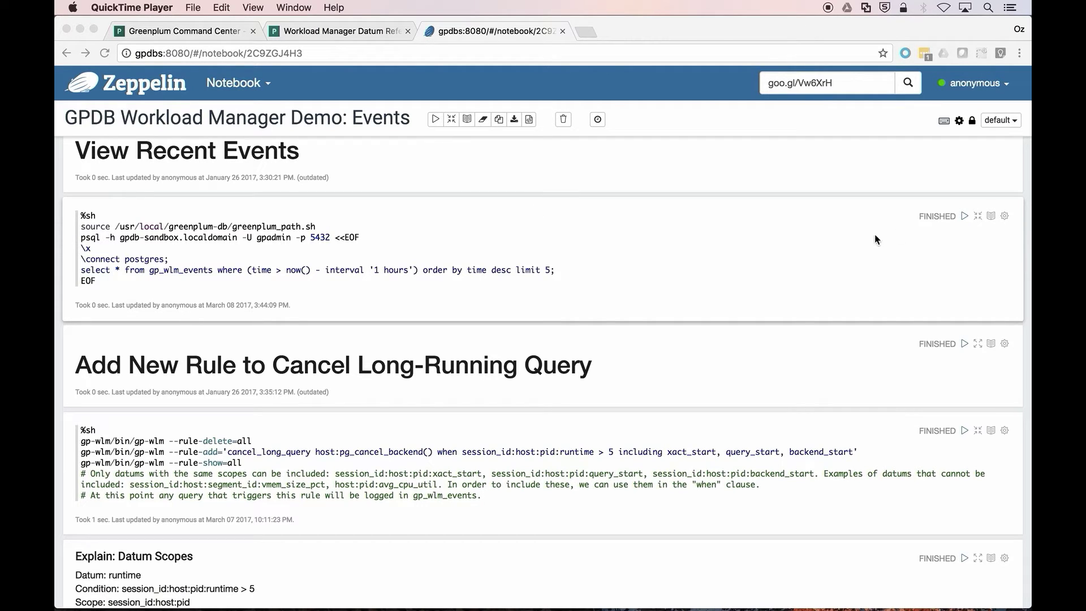
{"action": "left_click", "coordinate": [965, 219]}
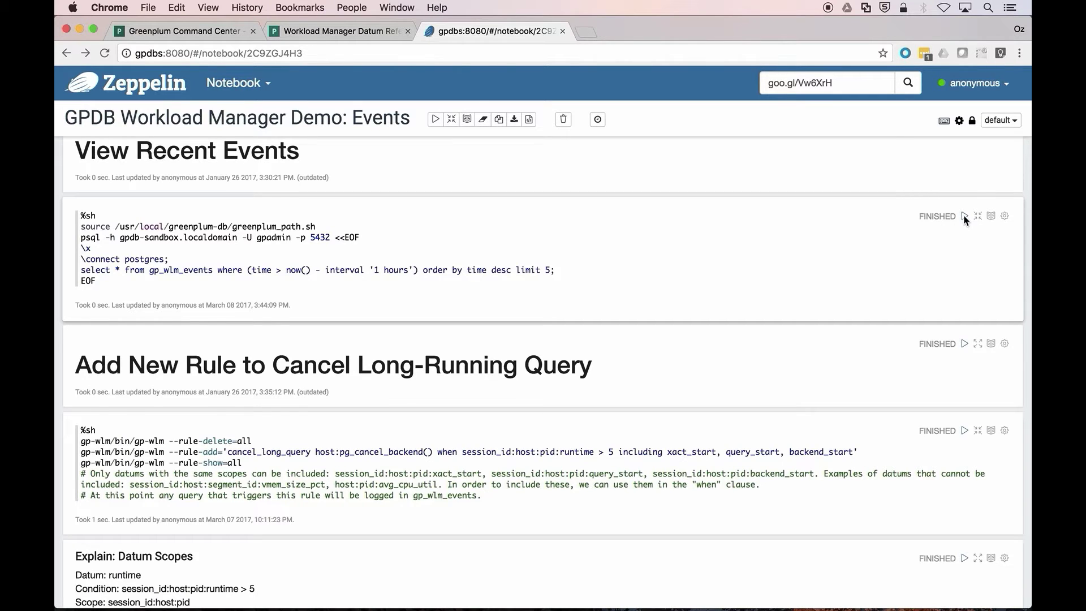
{"action": "left_click", "coordinate": [965, 218]}
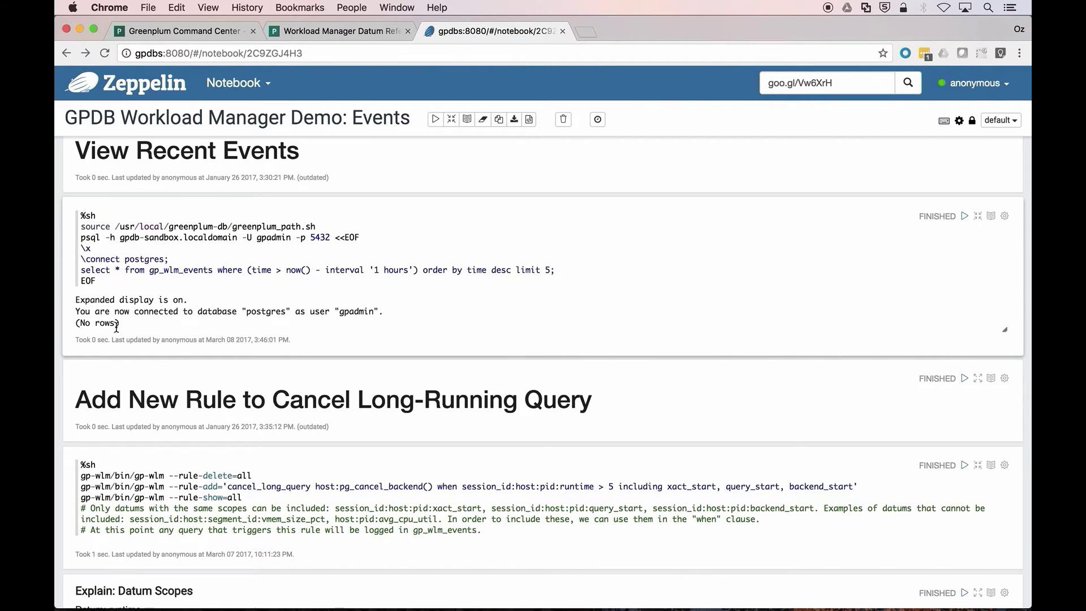
Review the cancel_long_query rule's name, action, condition and included datums, and run the paragraph that deletes all rules and adds it.
{"action": "scroll", "coordinate": [116, 327], "scroll_direction": "down", "scroll_amount": 5}
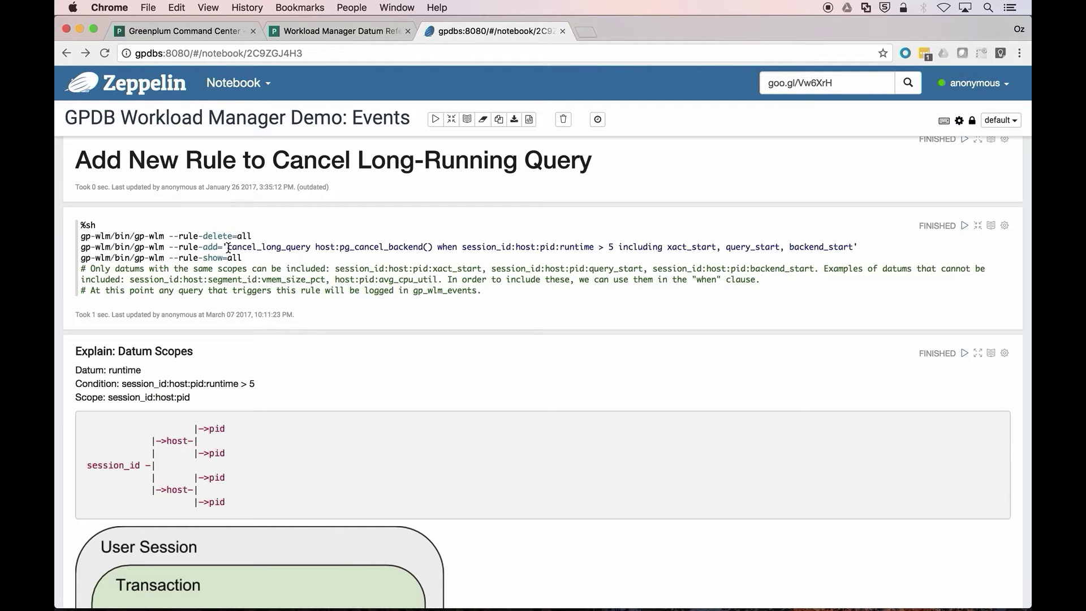
{"action": "left_click_drag", "start_coordinate": [228, 248], "coordinate": [312, 245]}
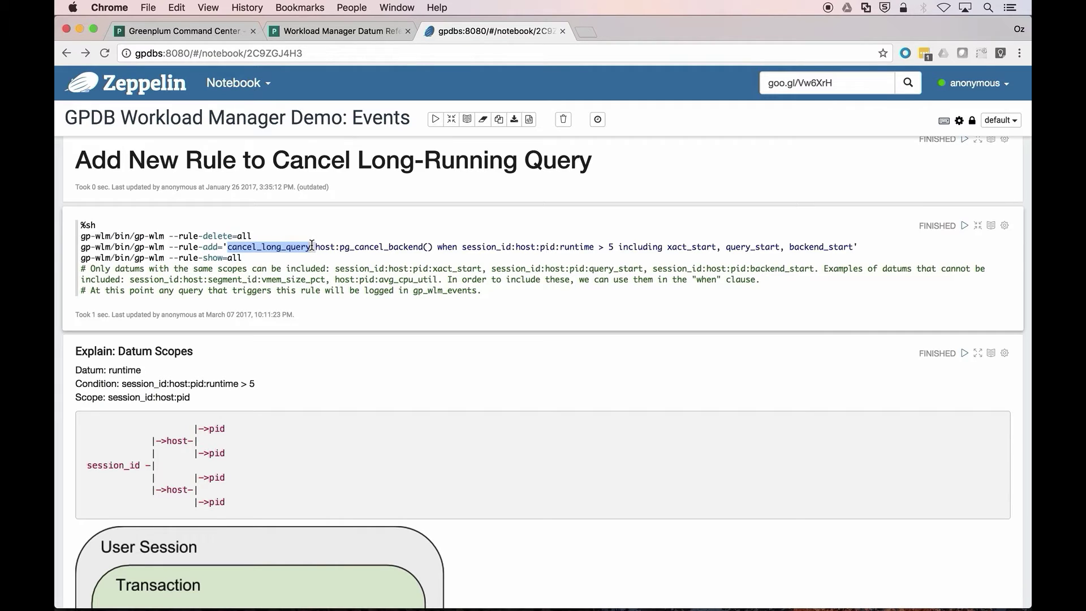
{"action": "left_click", "coordinate": [318, 248]}
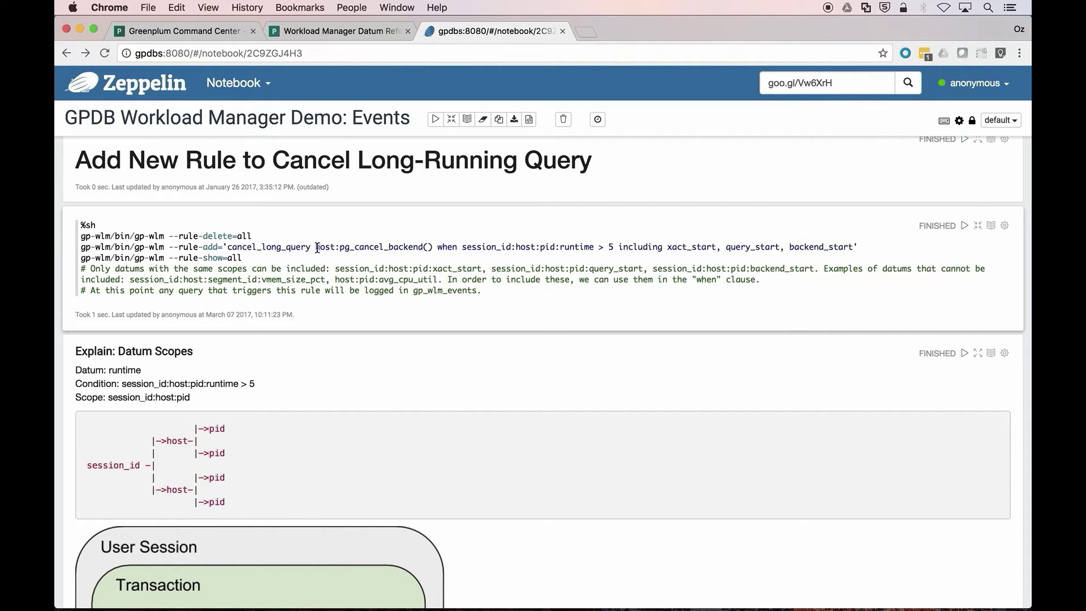
{"action": "left_click_drag", "start_coordinate": [317, 248], "coordinate": [433, 245]}
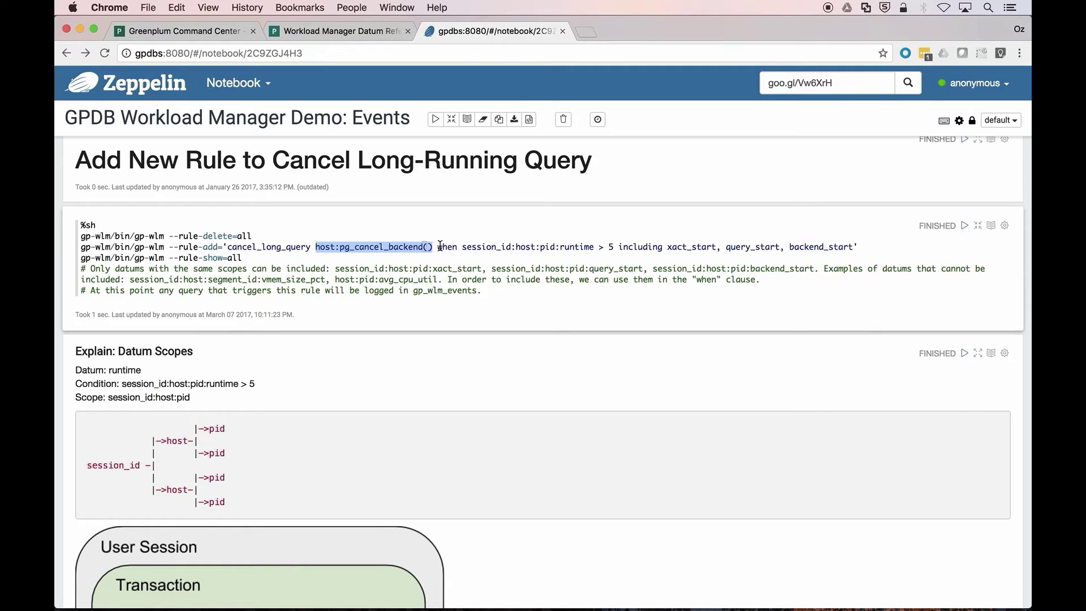
{"action": "double_click", "coordinate": [446, 247]}
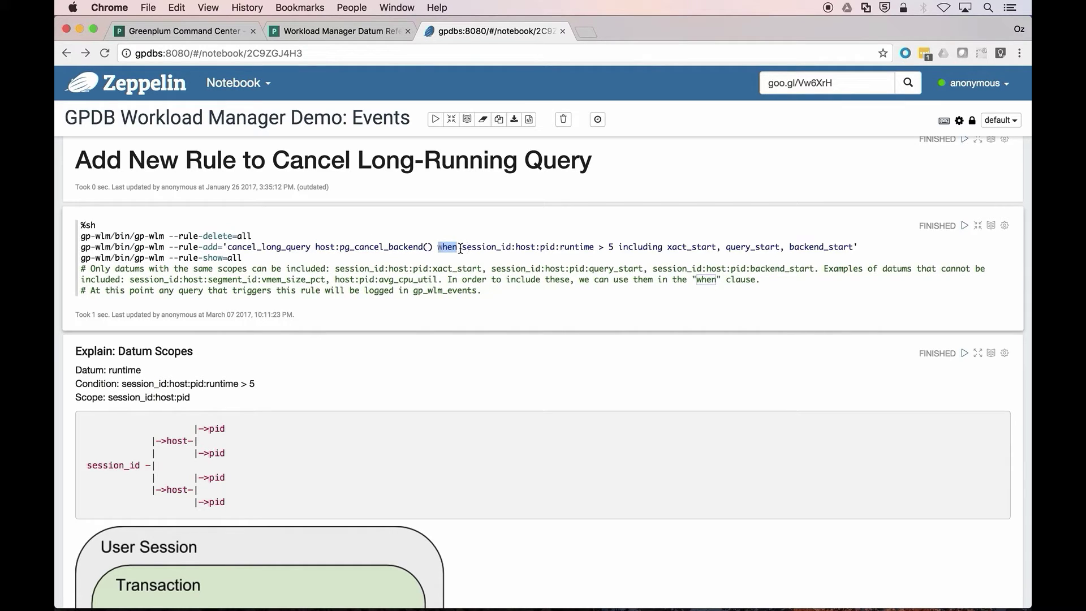
{"action": "left_click", "coordinate": [461, 249]}
{"action": "left_click_drag", "start_coordinate": [462, 248], "coordinate": [617, 246]}
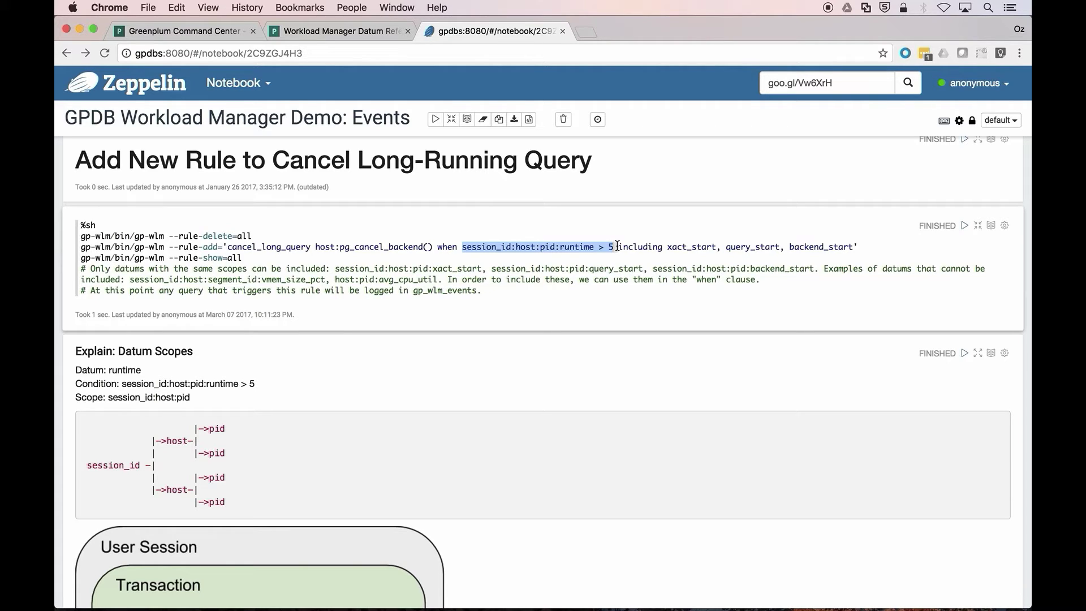
{"action": "left_click", "coordinate": [620, 247]}
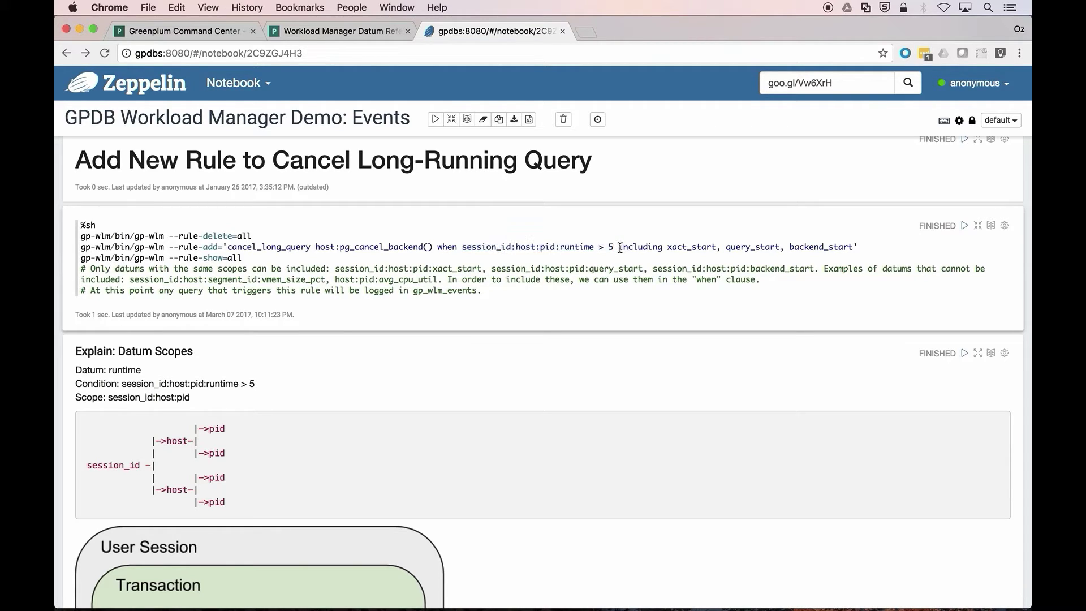
{"action": "left_click_drag", "start_coordinate": [620, 247], "coordinate": [854, 248]}
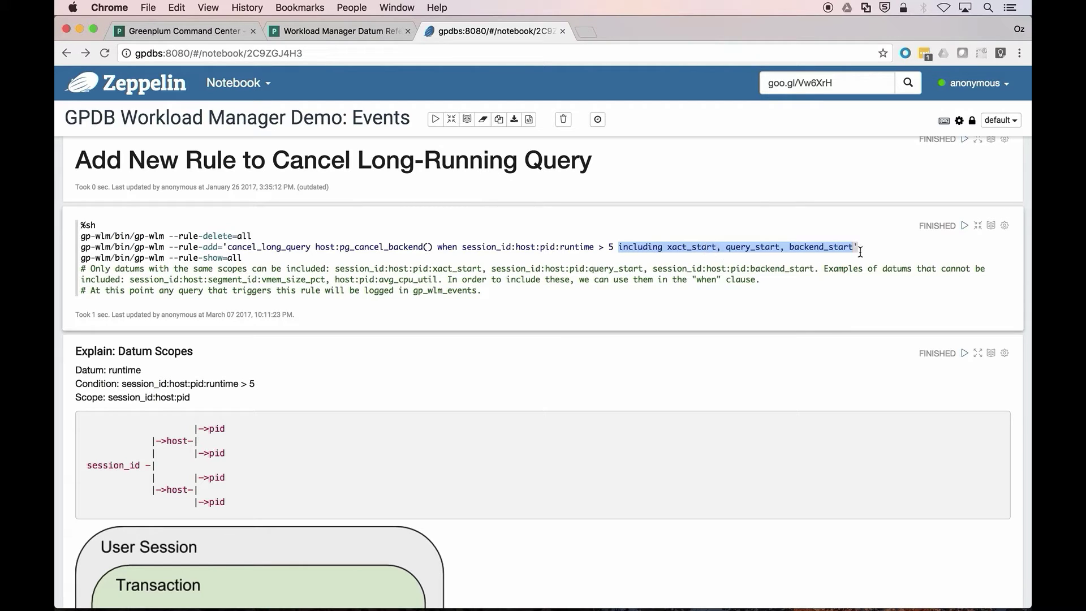
{"action": "left_click", "coordinate": [965, 226]}
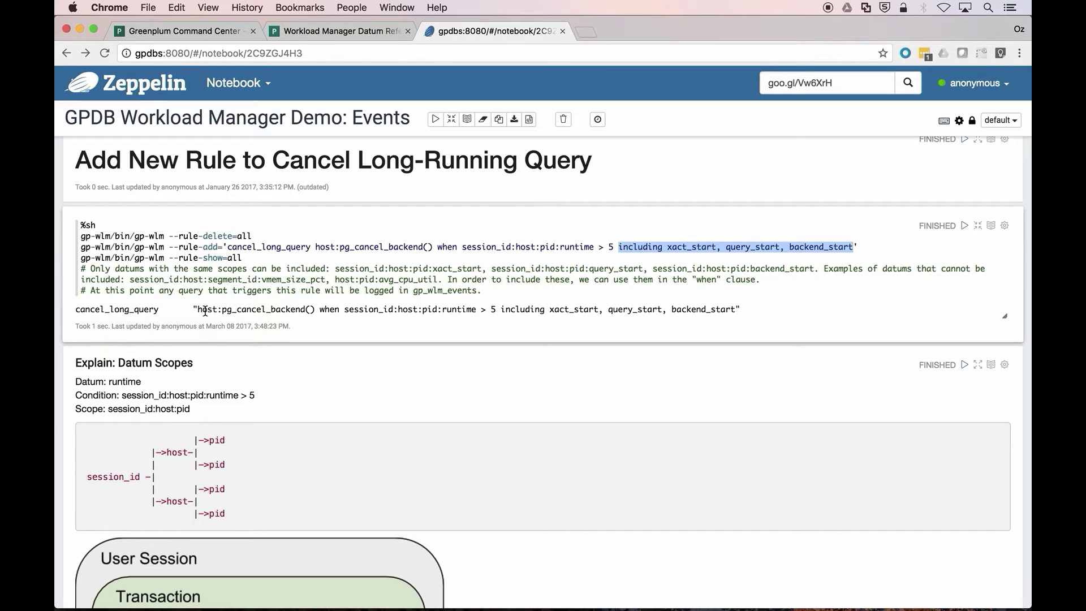
Examine the Explain: Datum Scopes section, including the session_id:host:pid scope, the user session diagram and the query process diagram.
{"action": "scroll", "coordinate": [389, 385], "scroll_direction": "down", "scroll_amount": 3}
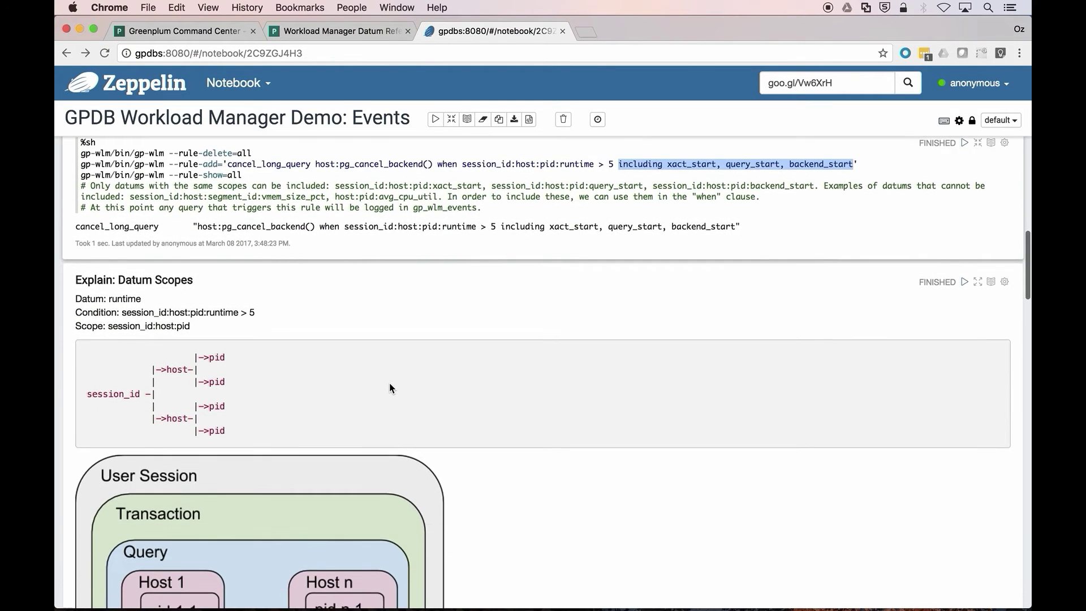
{"action": "scroll", "coordinate": [389, 384], "scroll_direction": "down", "scroll_amount": 5}
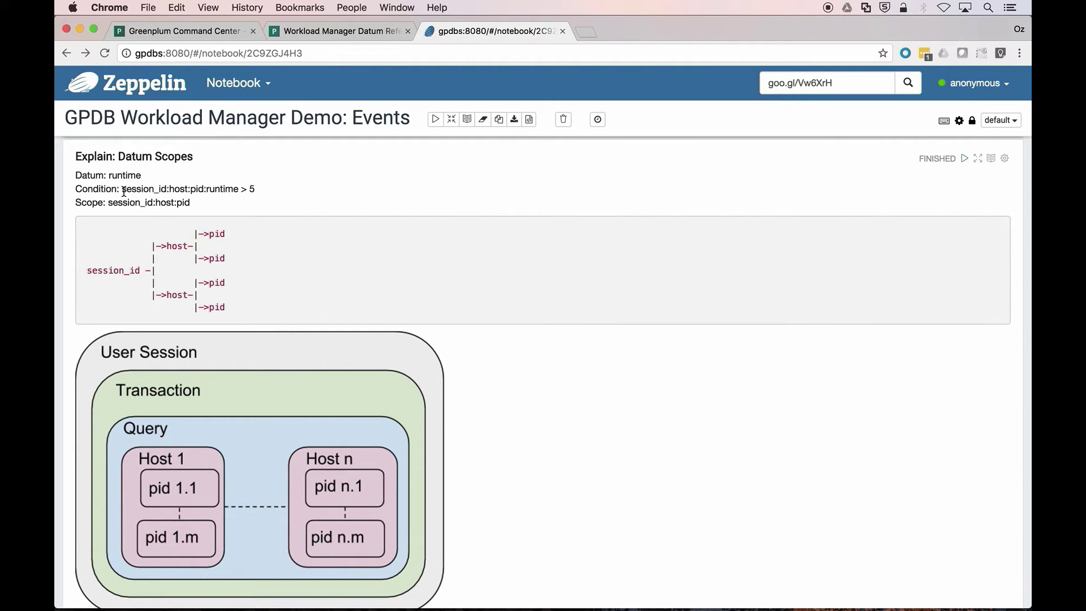
{"action": "left_click_drag", "start_coordinate": [106, 202], "coordinate": [189, 203]}
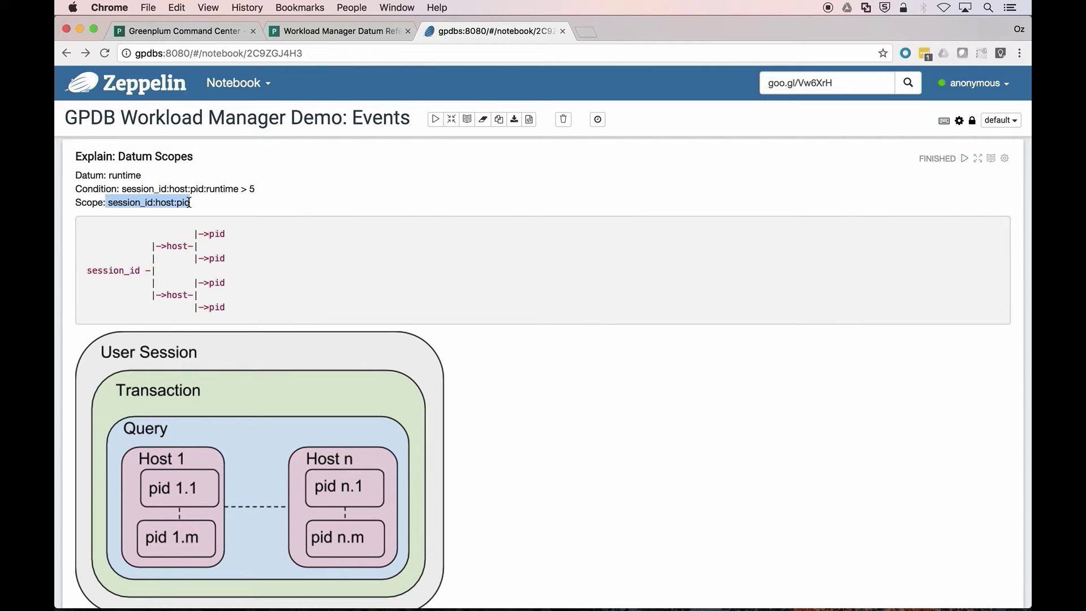
{"action": "scroll", "coordinate": [189, 202], "scroll_direction": "down", "scroll_amount": 2}
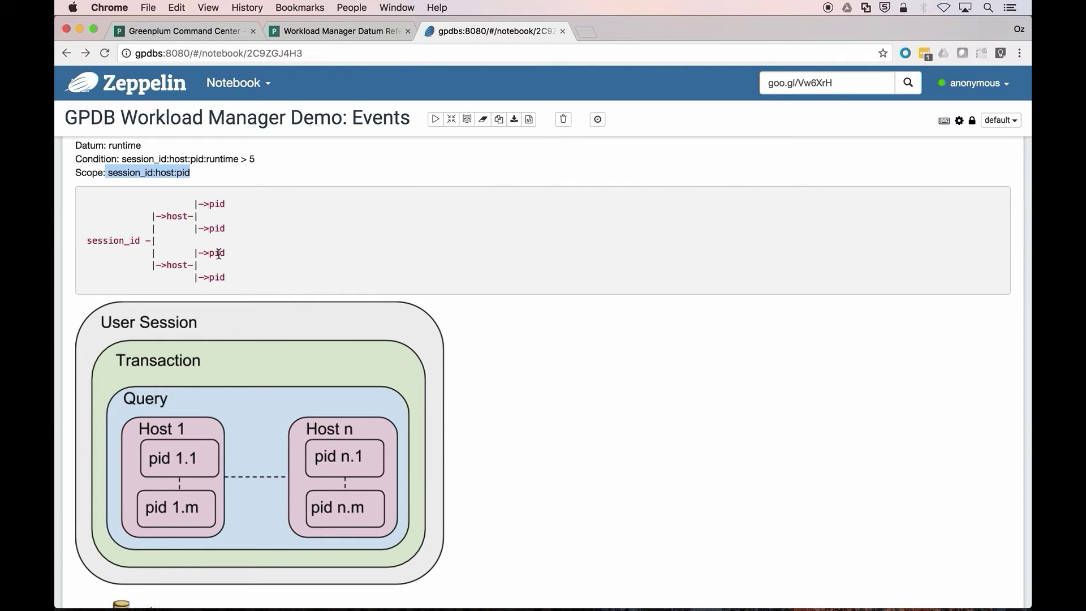
{"action": "scroll", "coordinate": [255, 286], "scroll_direction": "down", "scroll_amount": 3}
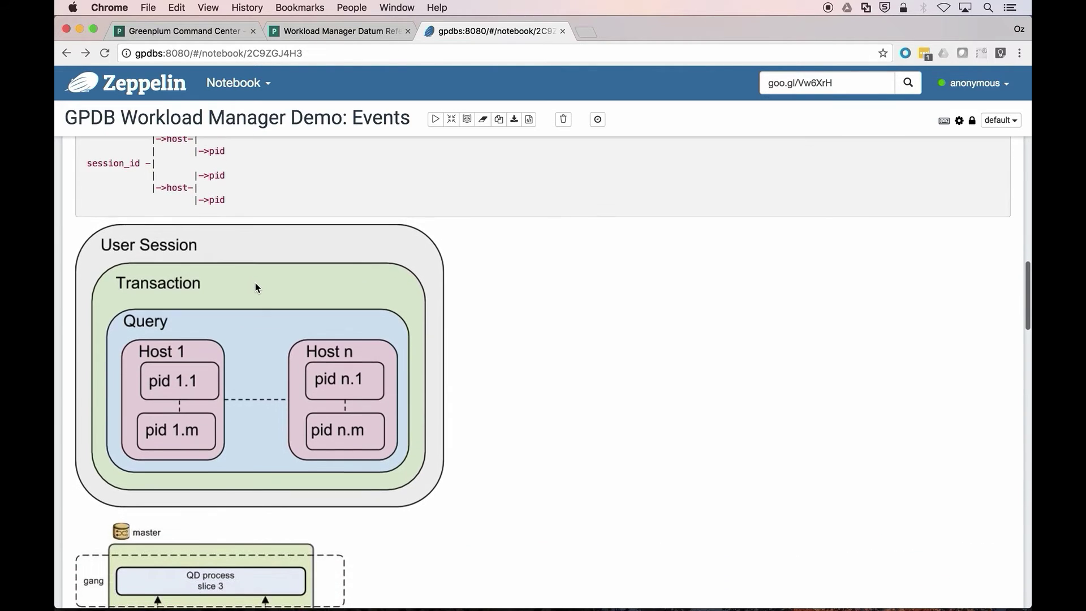
{"action": "scroll", "coordinate": [256, 288], "scroll_direction": "down", "scroll_amount": 3}
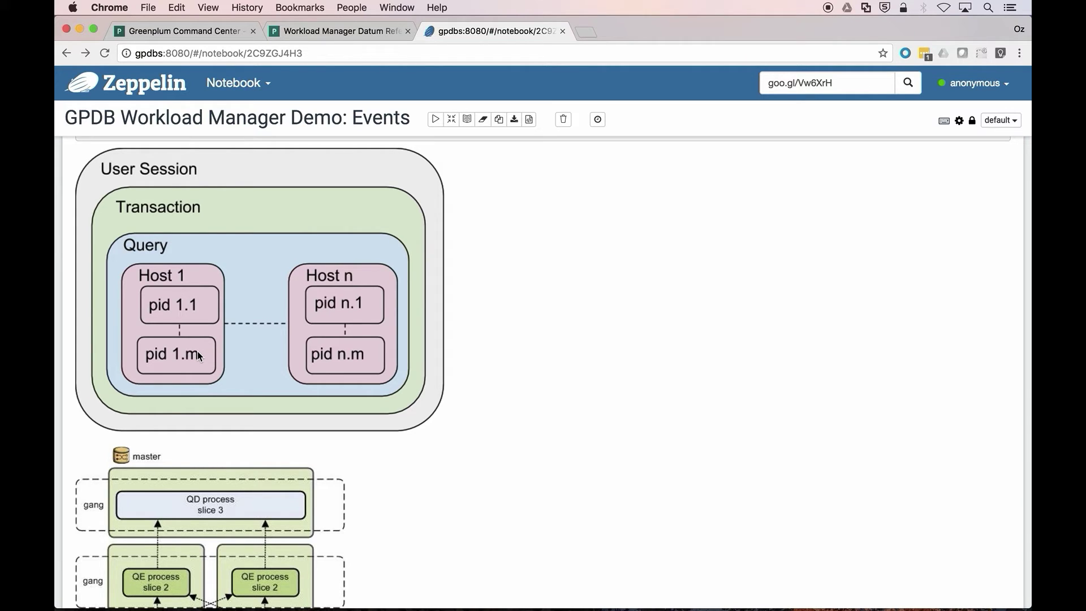
{"action": "scroll", "coordinate": [425, 392], "scroll_direction": "down", "scroll_amount": 5}
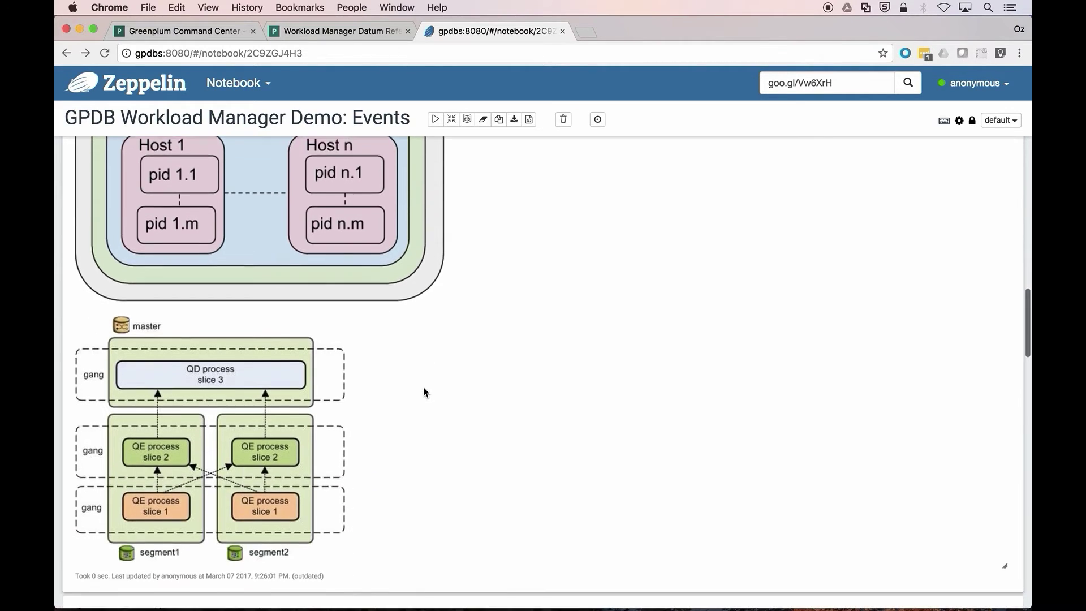
{"action": "scroll", "coordinate": [426, 392], "scroll_direction": "down", "scroll_amount": 1}
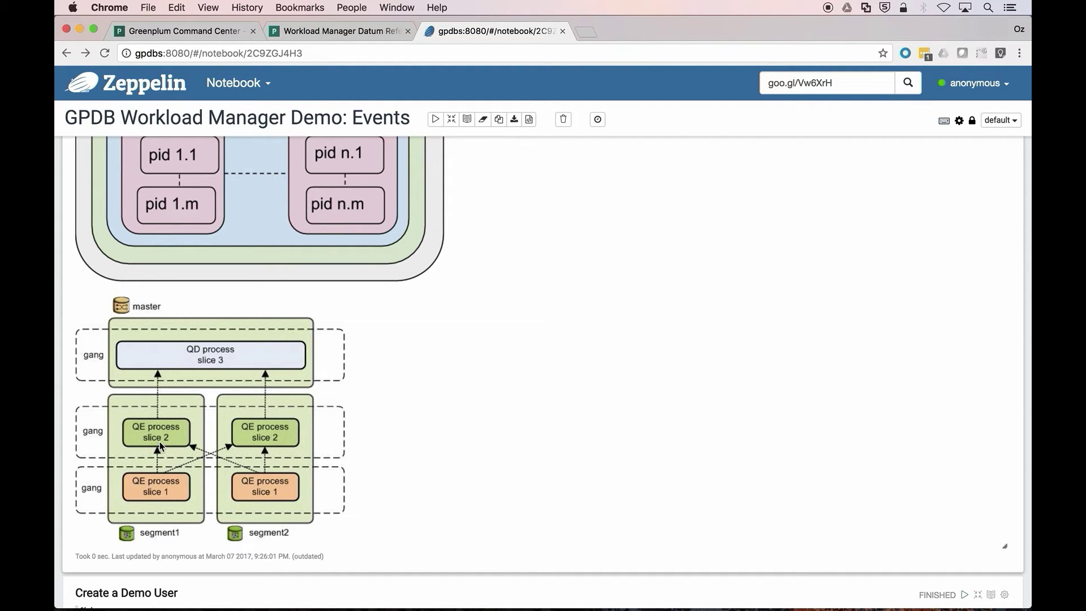
Run the Create a Demo User paragraph to create the role wlm_demo_user with login and resource queue pg_default.
{"action": "scroll", "coordinate": [362, 437], "scroll_direction": "down", "scroll_amount": 5}
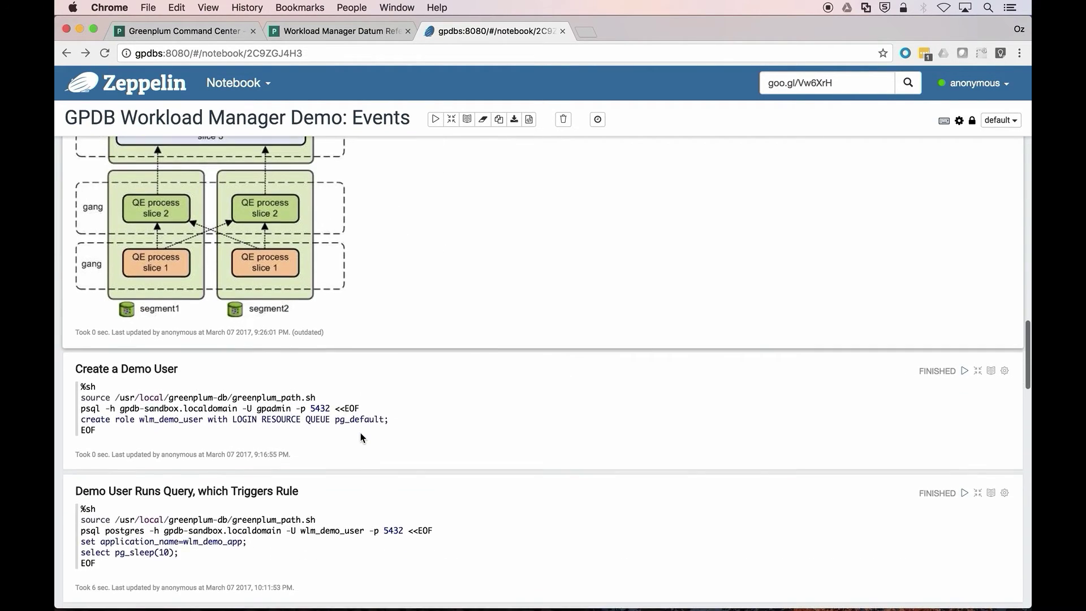
{"action": "scroll", "coordinate": [362, 437], "scroll_direction": "down", "scroll_amount": 3}
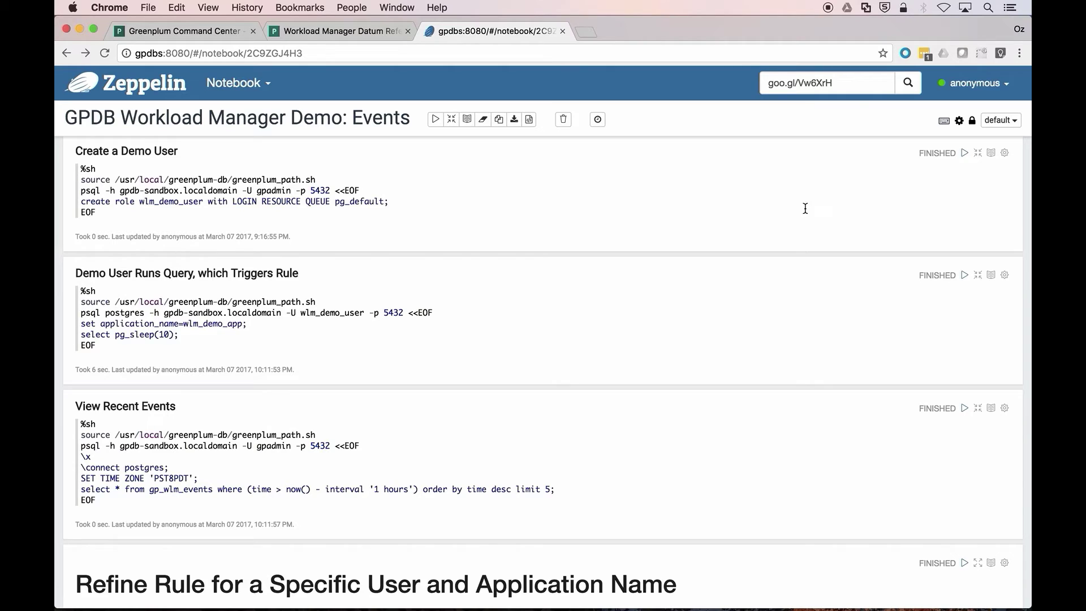
{"action": "double_click", "coordinate": [161, 202]}
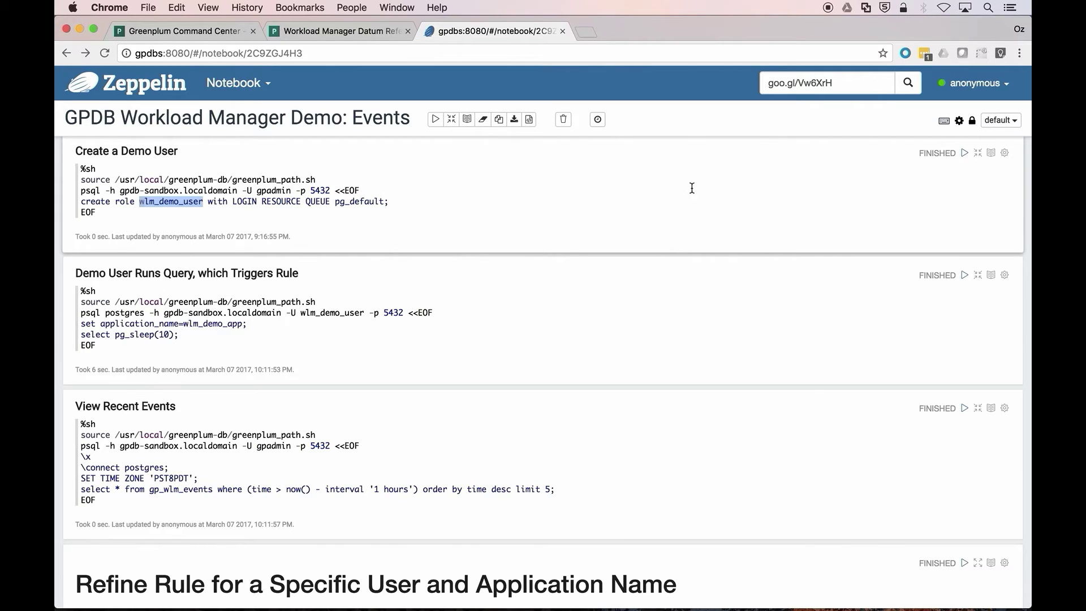
{"action": "left_click", "coordinate": [965, 153]}
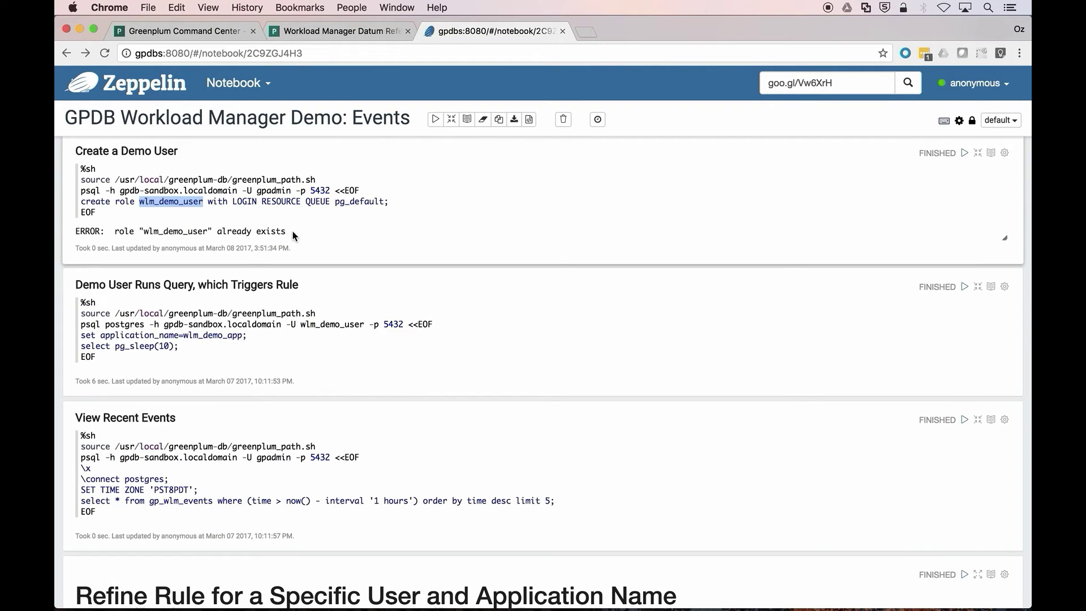
Recheck the cancel_long_query rule and run the first Demo User Runs Query paragraph, executing pg_sleep(10) as wlm_demo_user with application name wlm_demo_app.
{"action": "scroll", "coordinate": [555, 257], "scroll_direction": "down", "scroll_amount": 3}
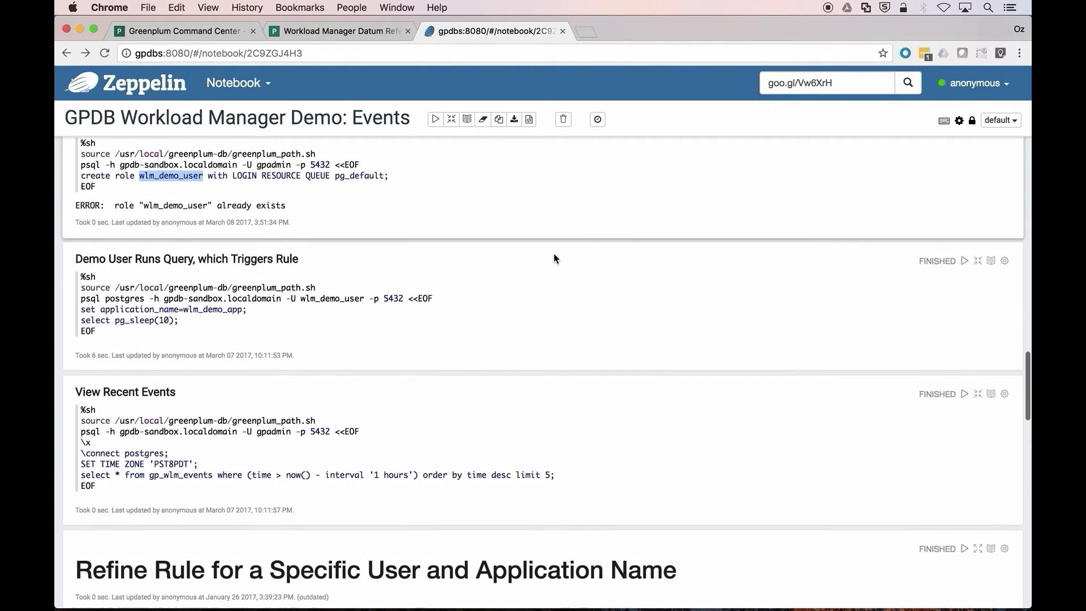
{"action": "scroll", "coordinate": [554, 253], "scroll_direction": "down", "scroll_amount": 2}
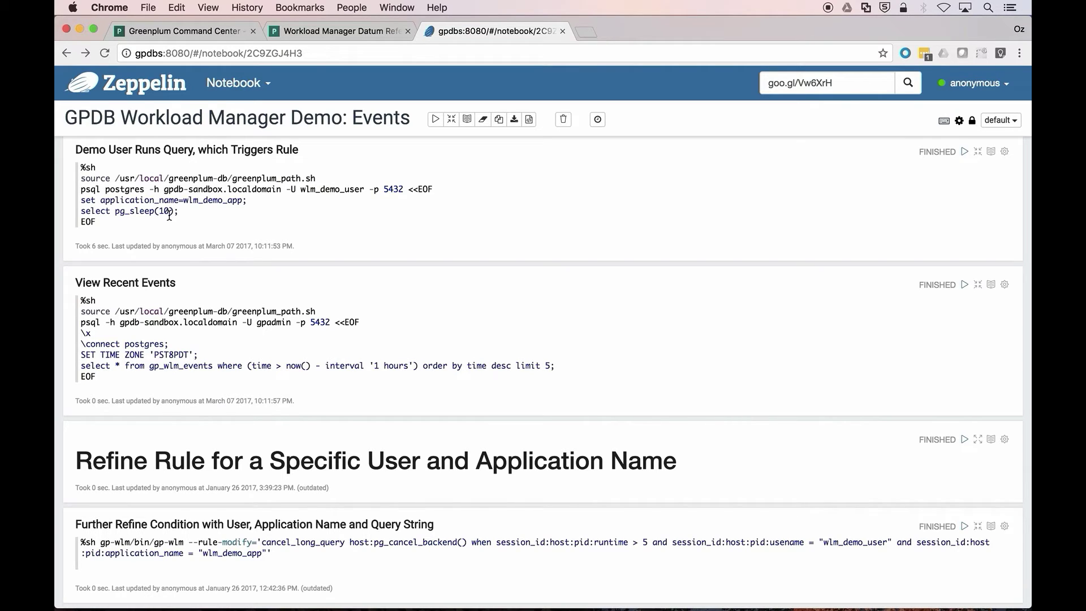
{"action": "scroll", "coordinate": [395, 218], "scroll_direction": "up", "scroll_amount": 5}
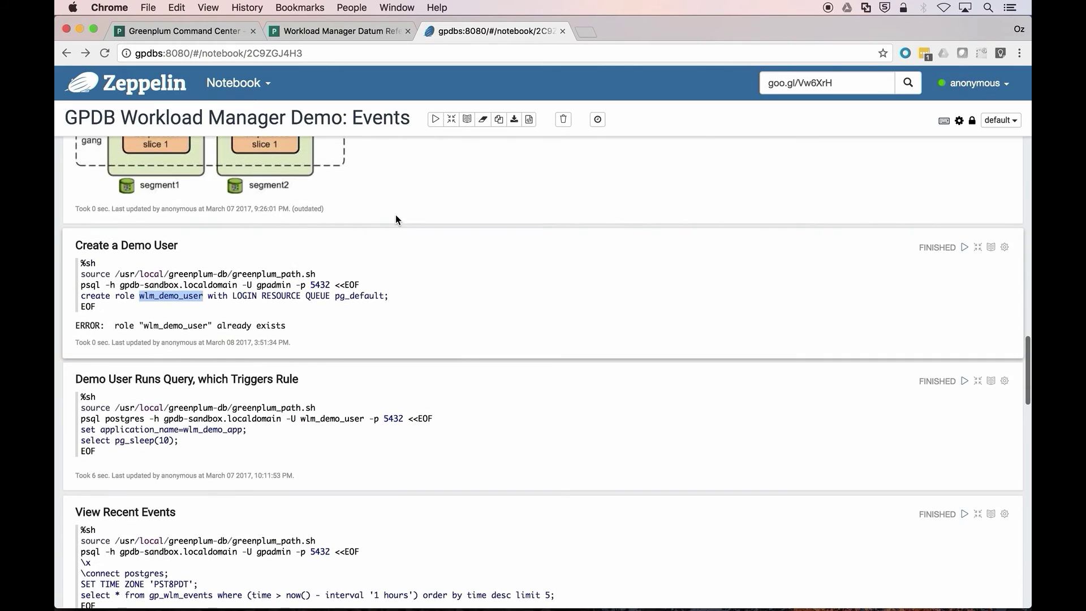
{"action": "scroll", "coordinate": [396, 219], "scroll_direction": "up", "scroll_amount": 15}
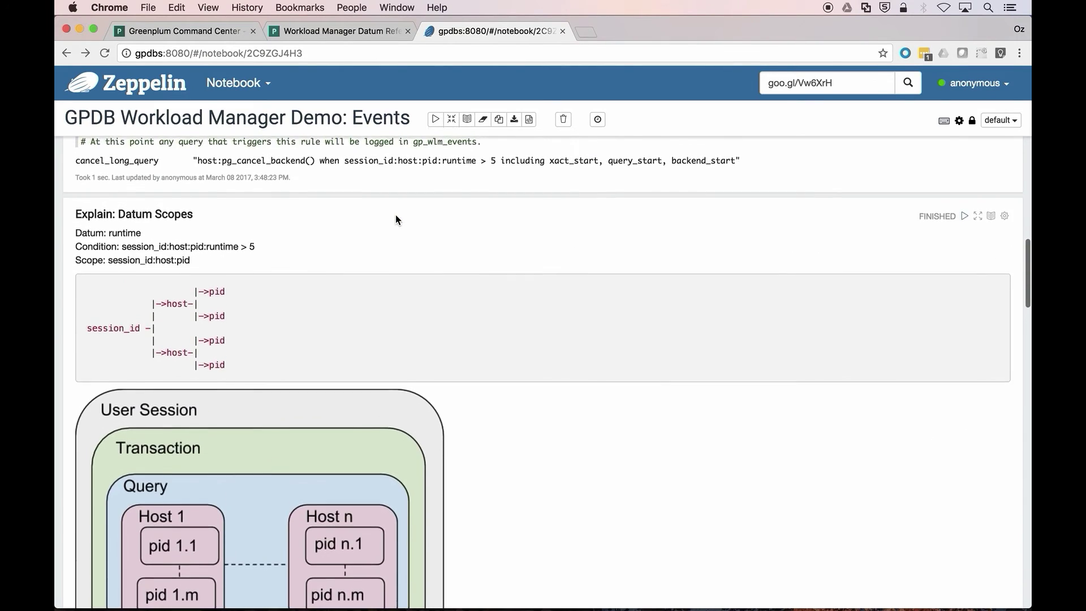
{"action": "scroll", "coordinate": [396, 220], "scroll_direction": "up", "scroll_amount": 3}
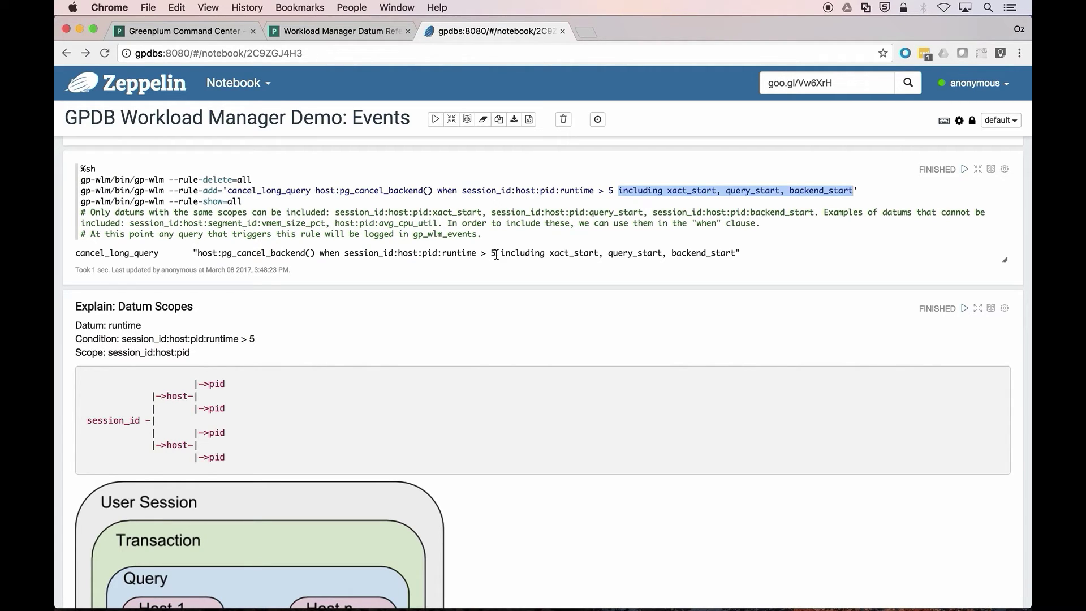
{"action": "scroll", "coordinate": [496, 255], "scroll_direction": "down", "scroll_amount": 20}
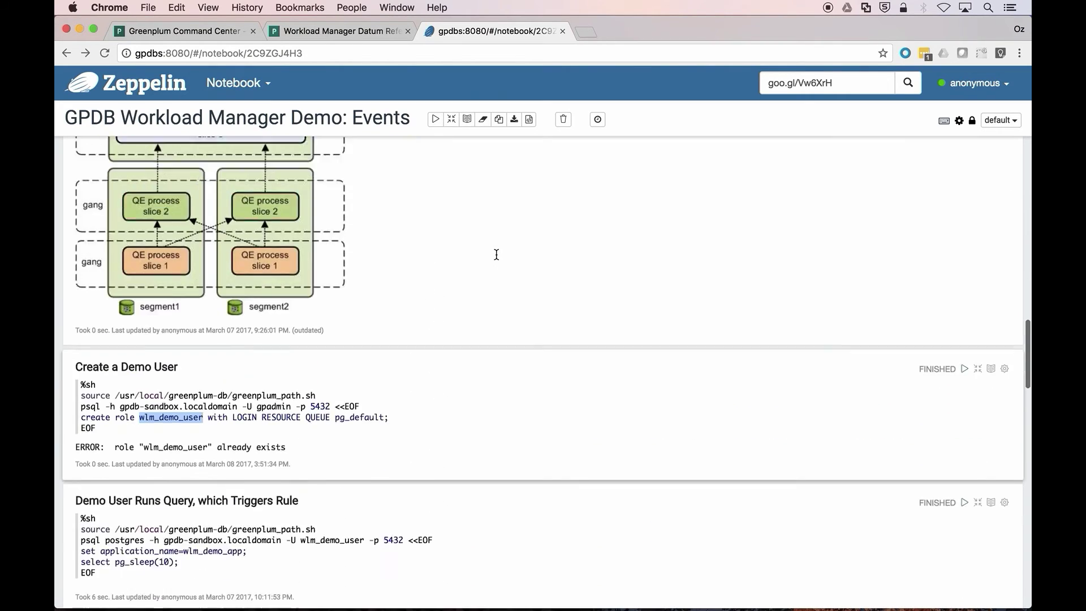
{"action": "scroll", "coordinate": [496, 254], "scroll_direction": "down", "scroll_amount": 5}
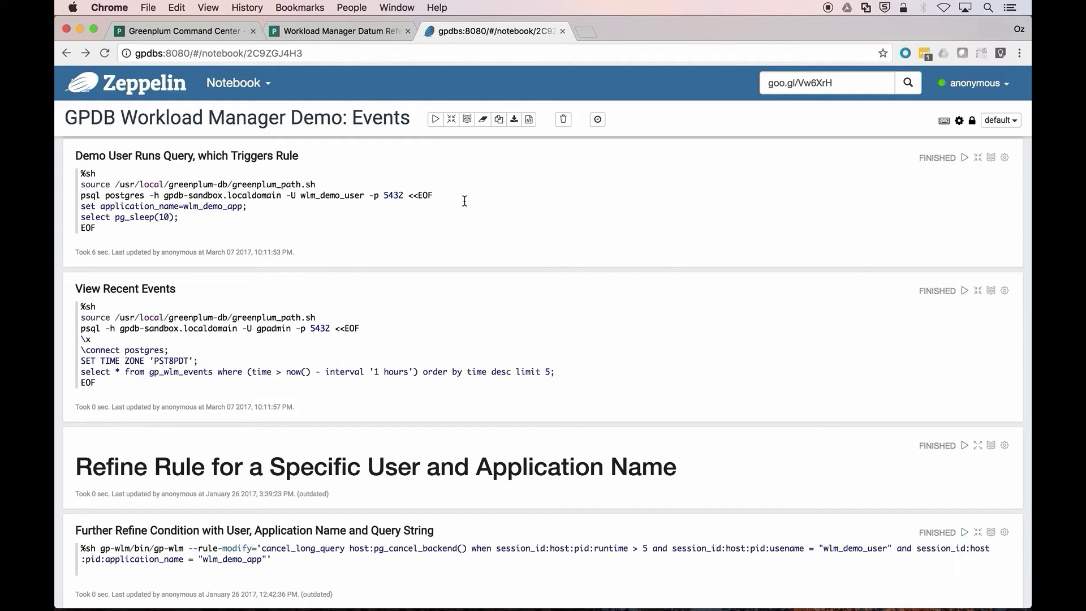
{"action": "double_click", "coordinate": [222, 207]}
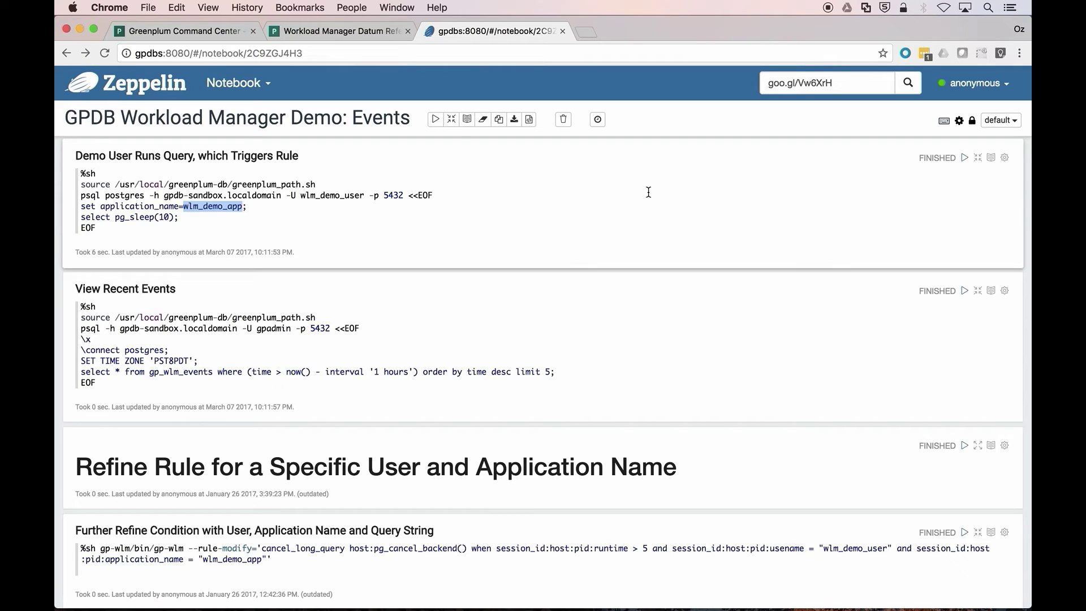
{"action": "left_click", "coordinate": [964, 160]}
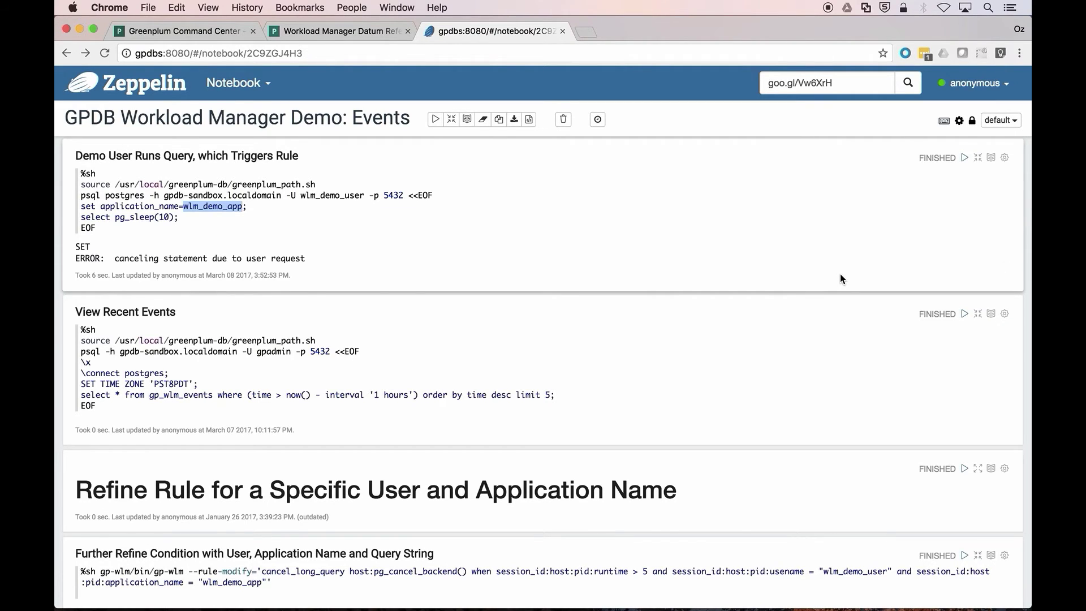
Run the View Recent Events paragraph below the demo user's query and examine the logged event's usename, application_name, context and rule fields.
{"action": "scroll", "coordinate": [840, 274], "scroll_direction": "down", "scroll_amount": 1}
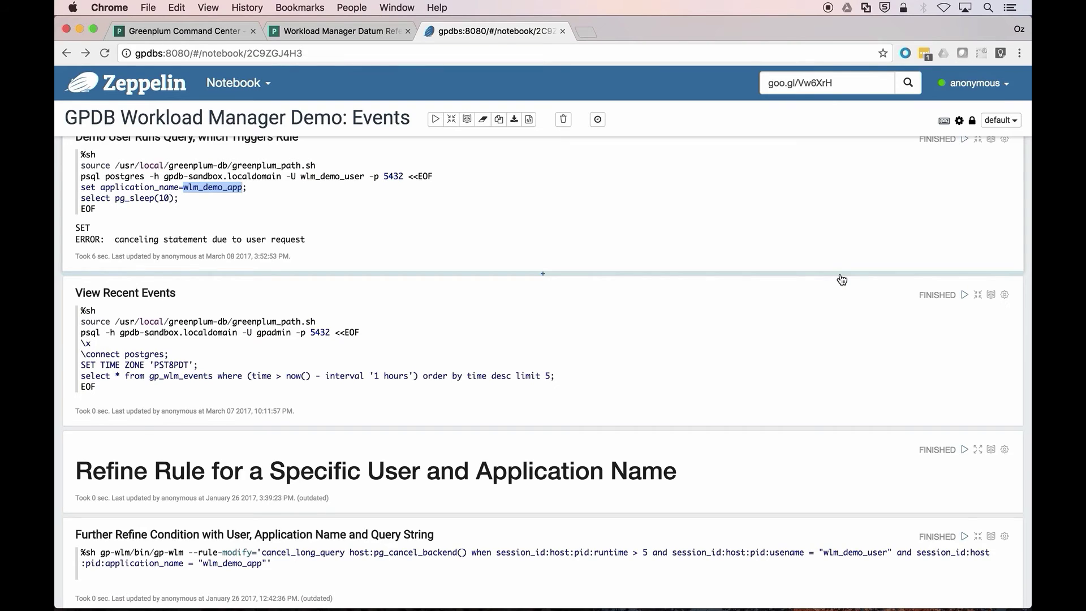
{"action": "scroll", "coordinate": [841, 280], "scroll_direction": "down", "scroll_amount": 3}
{"action": "scroll", "coordinate": [841, 280], "scroll_direction": "down", "scroll_amount": 2}
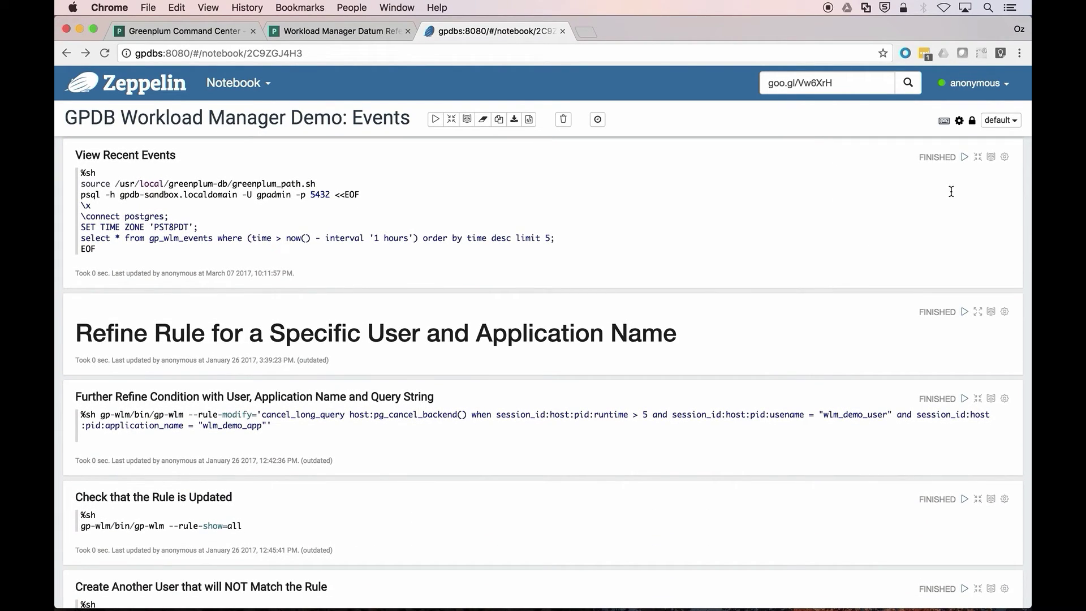
{"action": "left_click", "coordinate": [965, 160]}
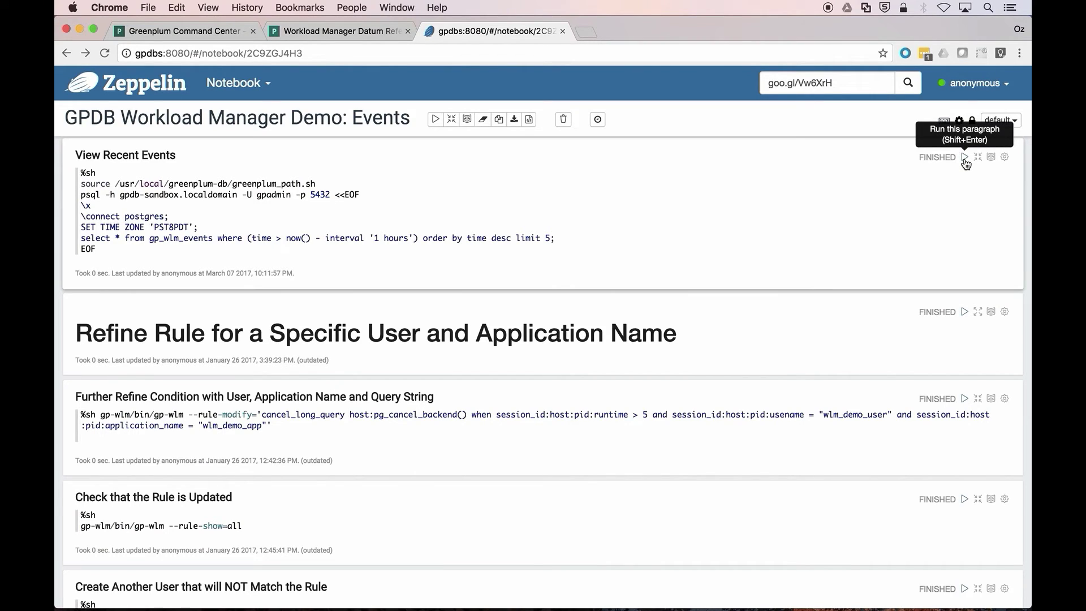
{"action": "left_click", "coordinate": [964, 160]}
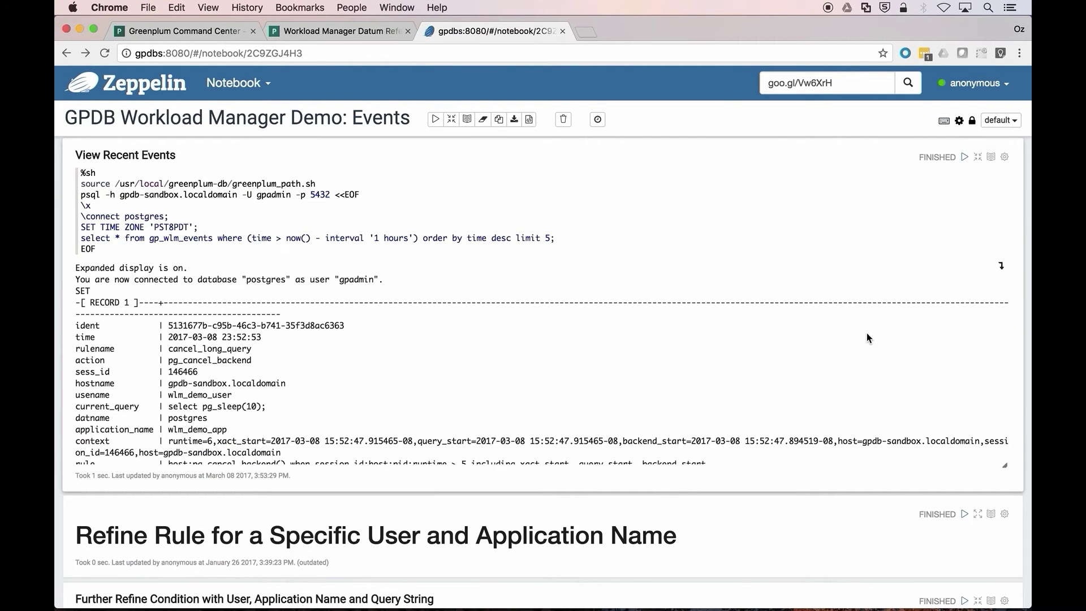
{"action": "scroll", "coordinate": [868, 338], "scroll_direction": "down", "scroll_amount": 2}
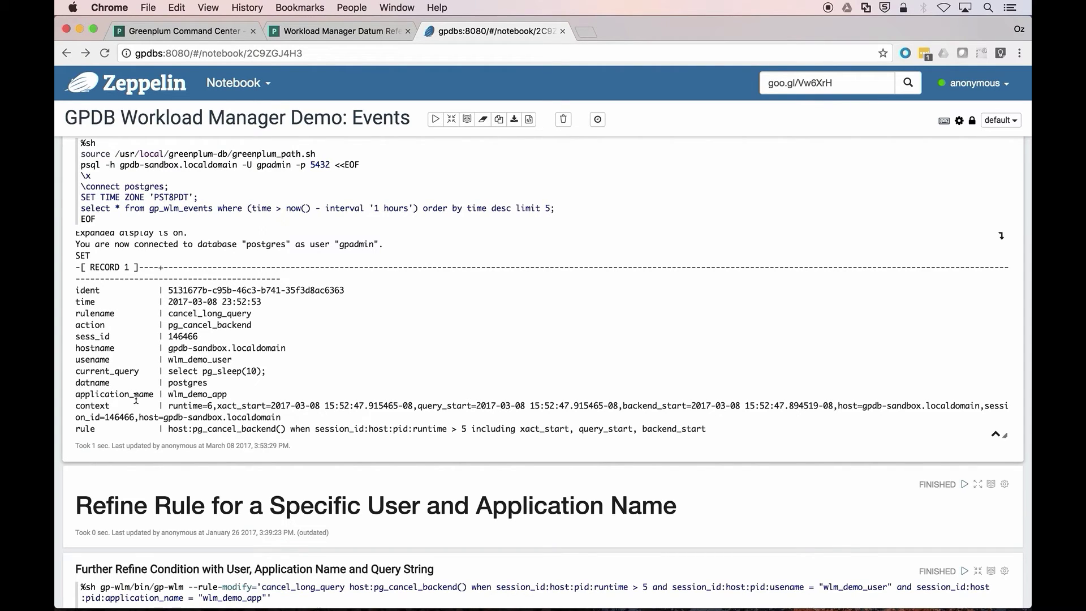
{"action": "double_click", "coordinate": [187, 361]}
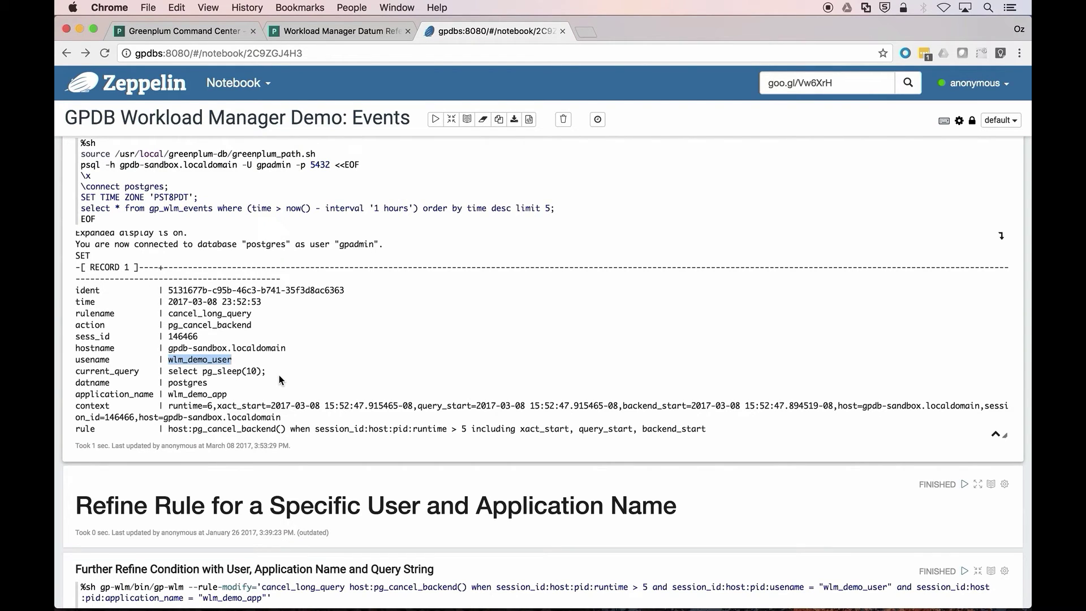
{"action": "double_click", "coordinate": [176, 396]}
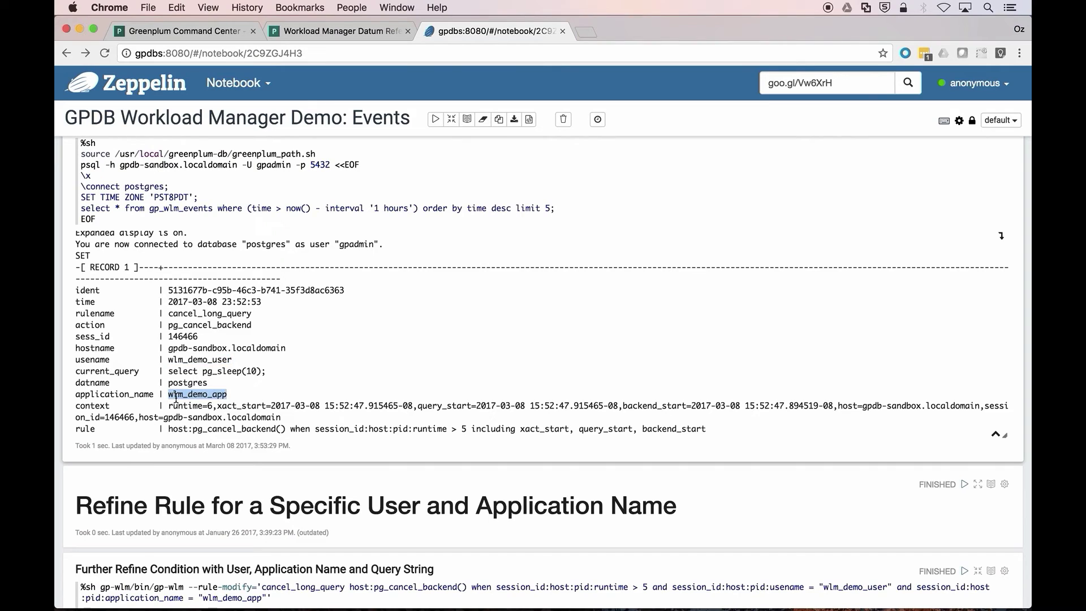
{"action": "left_click", "coordinate": [100, 408]}
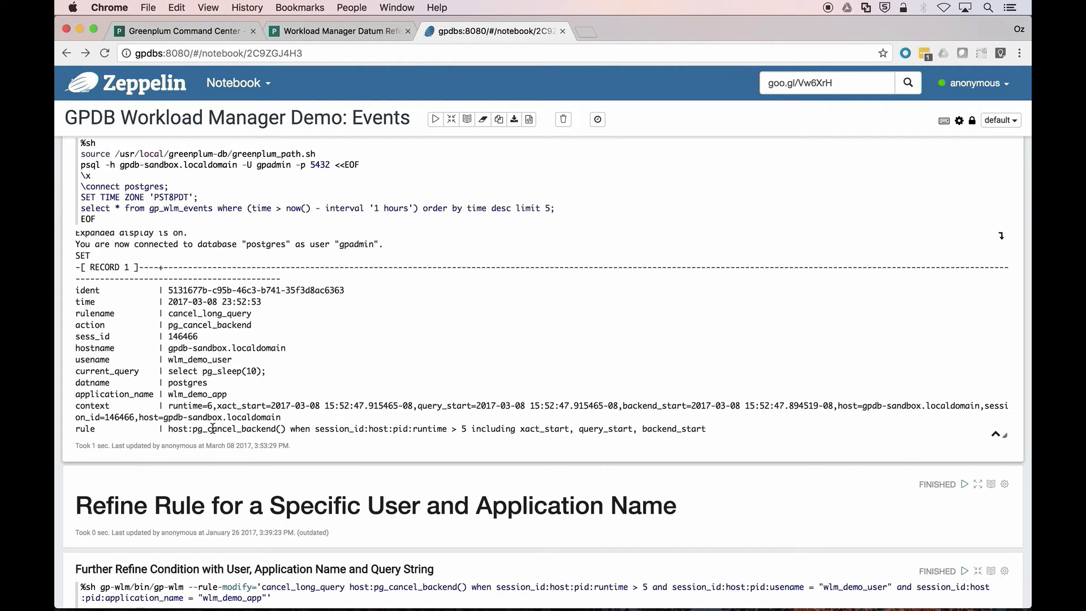
Review the refined condition and run the paragraph modifying cancel_long_query to require runtime > 5, usename "wlm_demo_user" and application_name "wlm_demo_app".
{"action": "scroll", "coordinate": [231, 429], "scroll_direction": "down", "scroll_amount": 3}
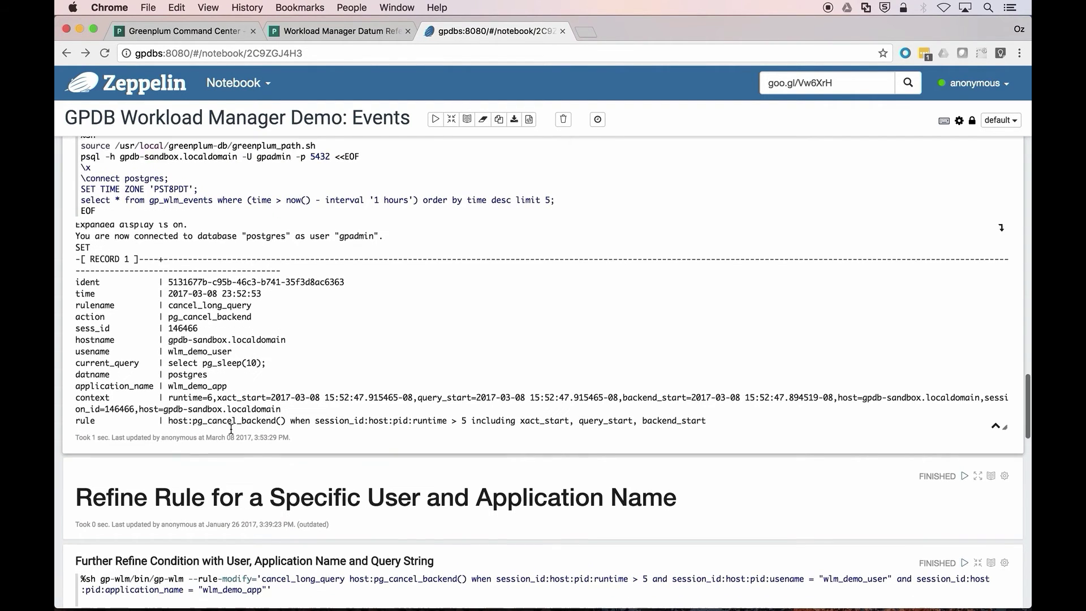
{"action": "scroll", "coordinate": [231, 433], "scroll_direction": "down", "scroll_amount": 5}
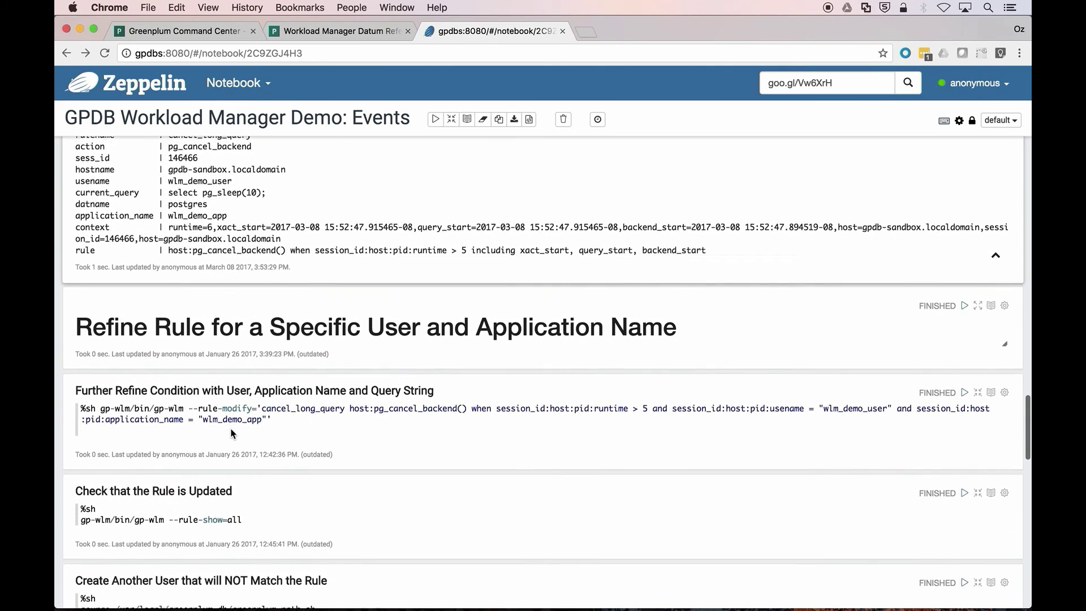
{"action": "scroll", "coordinate": [231, 428], "scroll_direction": "down", "scroll_amount": 1}
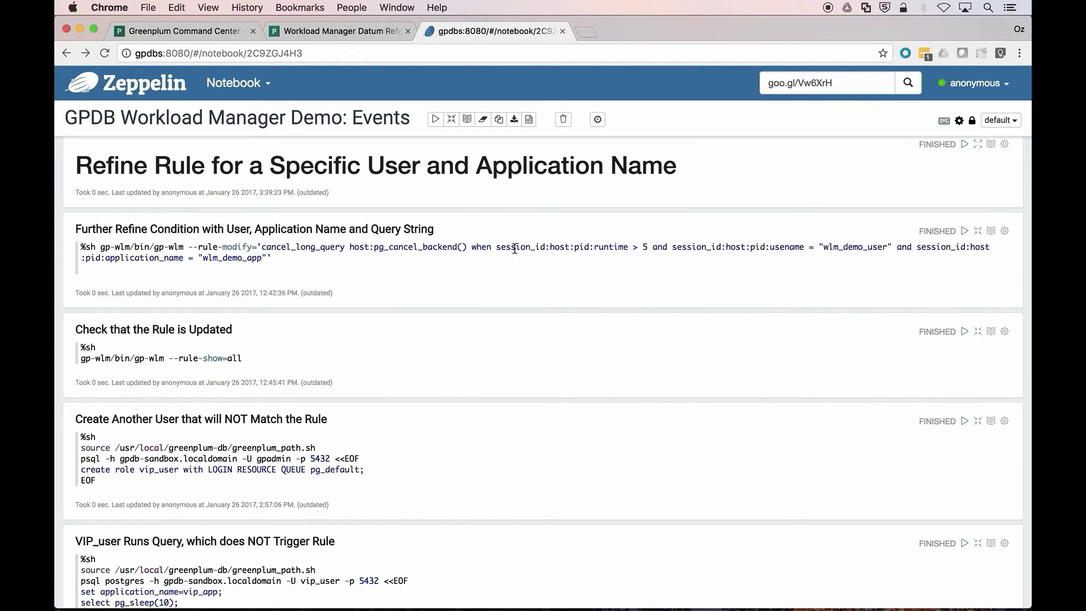
{"action": "left_click_drag", "start_coordinate": [494, 248], "coordinate": [652, 249]}
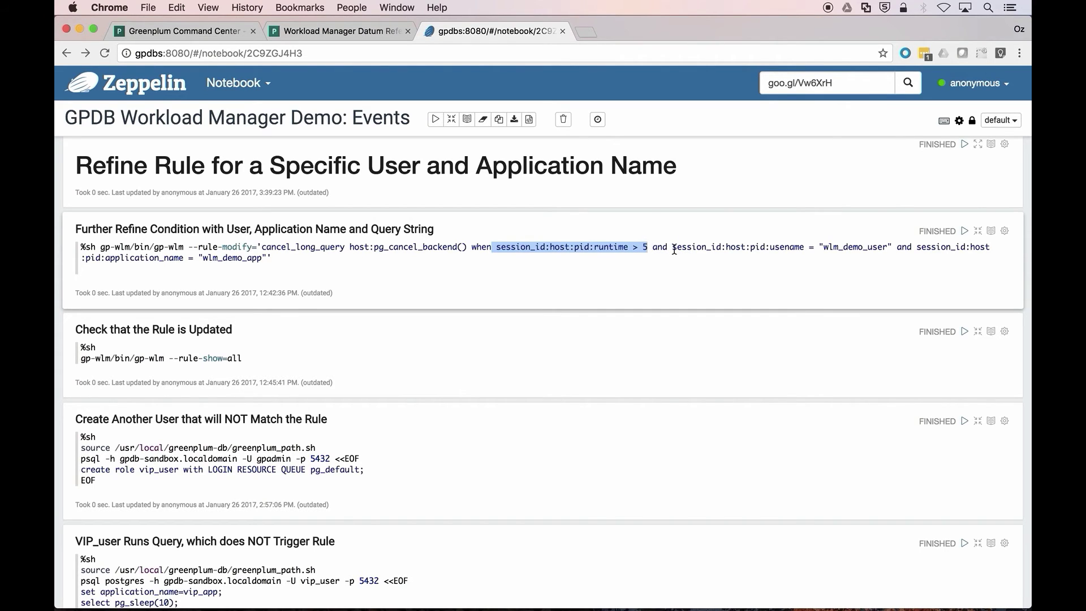
{"action": "left_click_drag", "start_coordinate": [673, 249], "coordinate": [895, 250]}
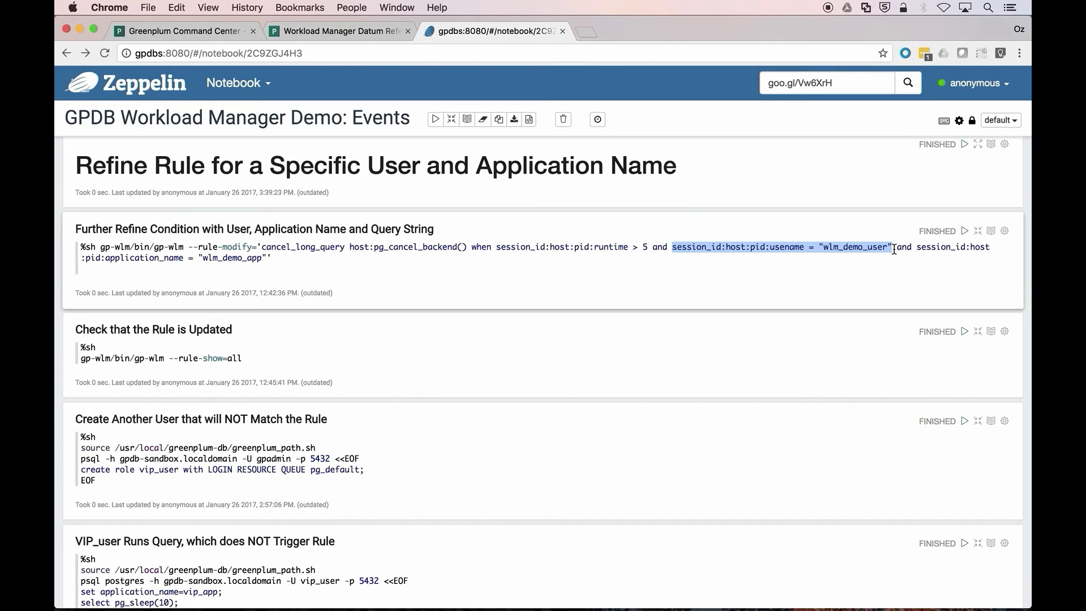
{"action": "left_click", "coordinate": [916, 249]}
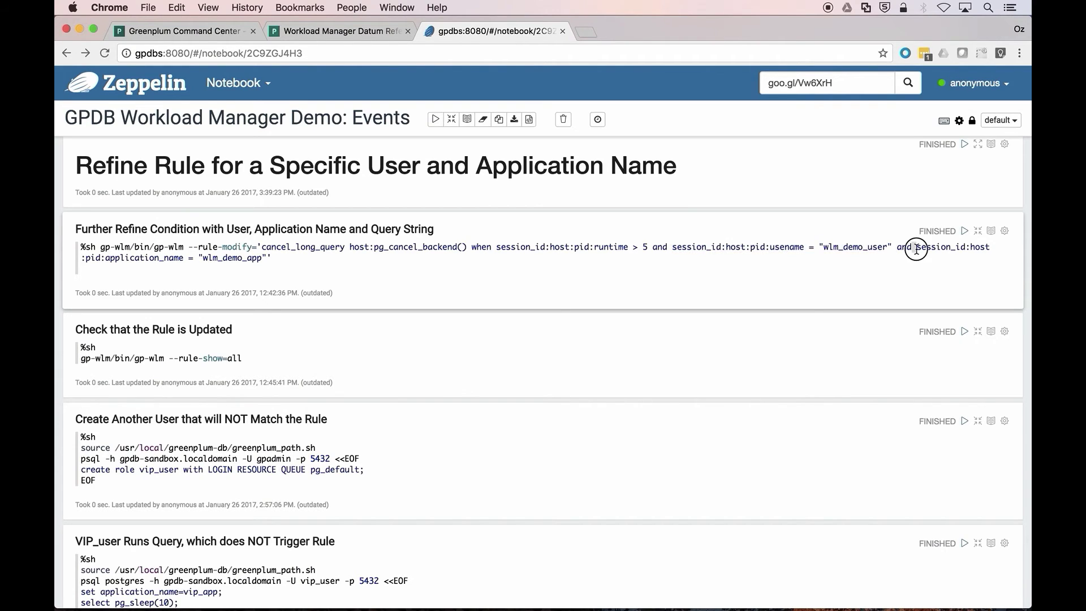
{"action": "left_click_drag", "start_coordinate": [916, 249], "coordinate": [270, 258]}
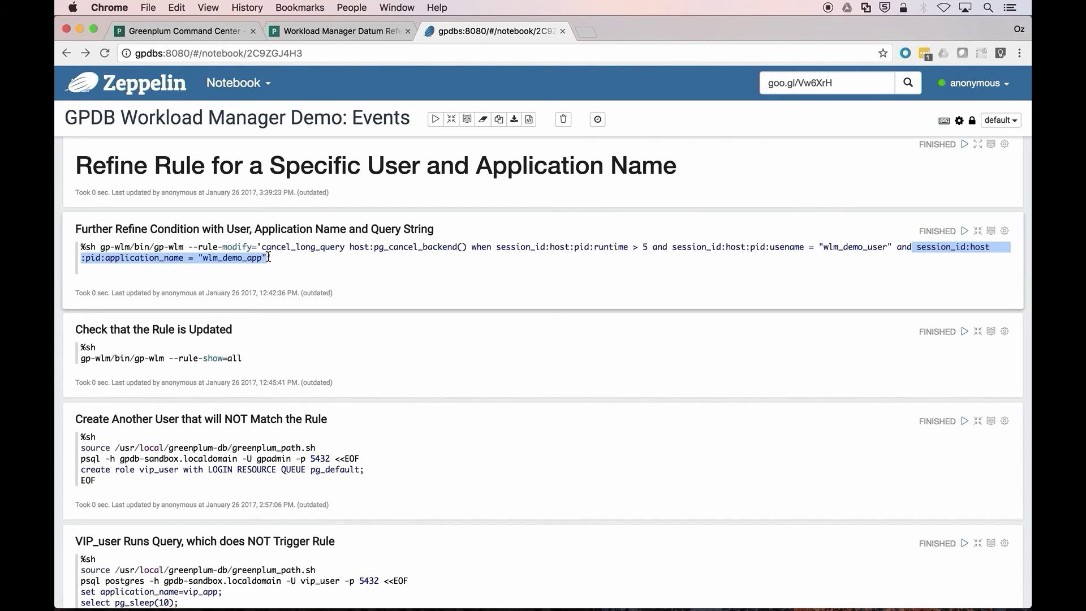
{"action": "double_click", "coordinate": [247, 258]}
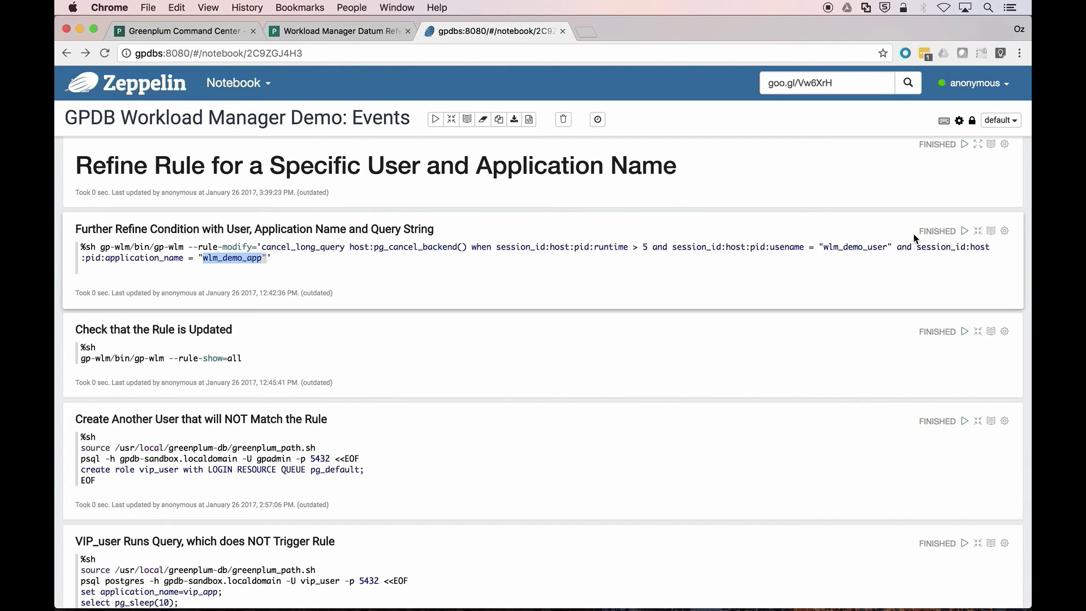
{"action": "left_click", "coordinate": [965, 233]}
Run the Check that the Rule is Updated paragraph to list all Workload Manager rules with --rule-show=all.
{"action": "scroll", "coordinate": [903, 270], "scroll_direction": "down", "scroll_amount": 5}
{"action": "scroll", "coordinate": [903, 271], "scroll_direction": "down", "scroll_amount": 2}
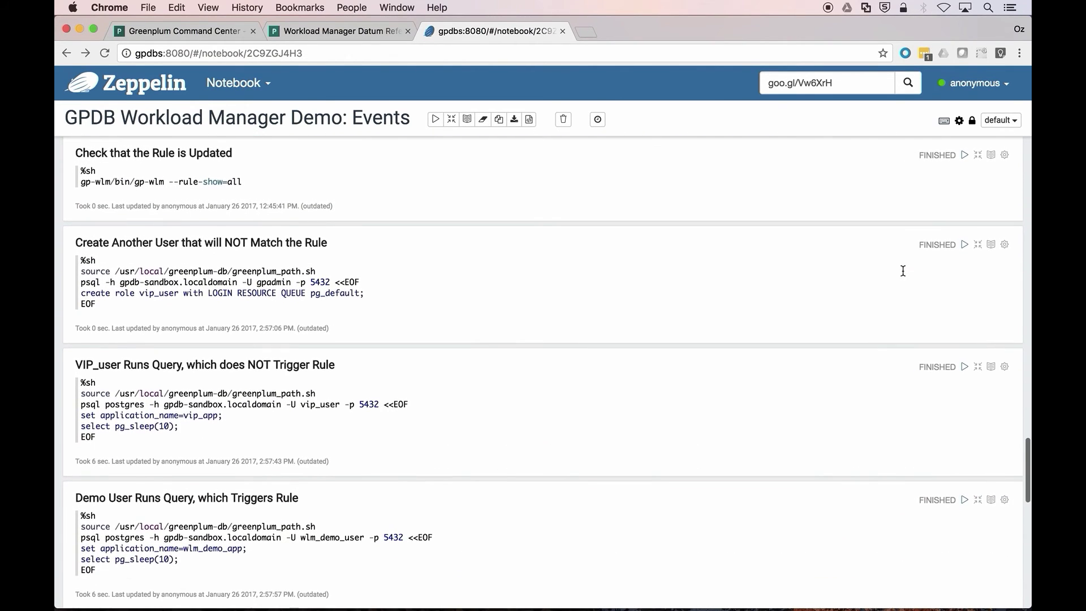
{"action": "left_click", "coordinate": [965, 157]}
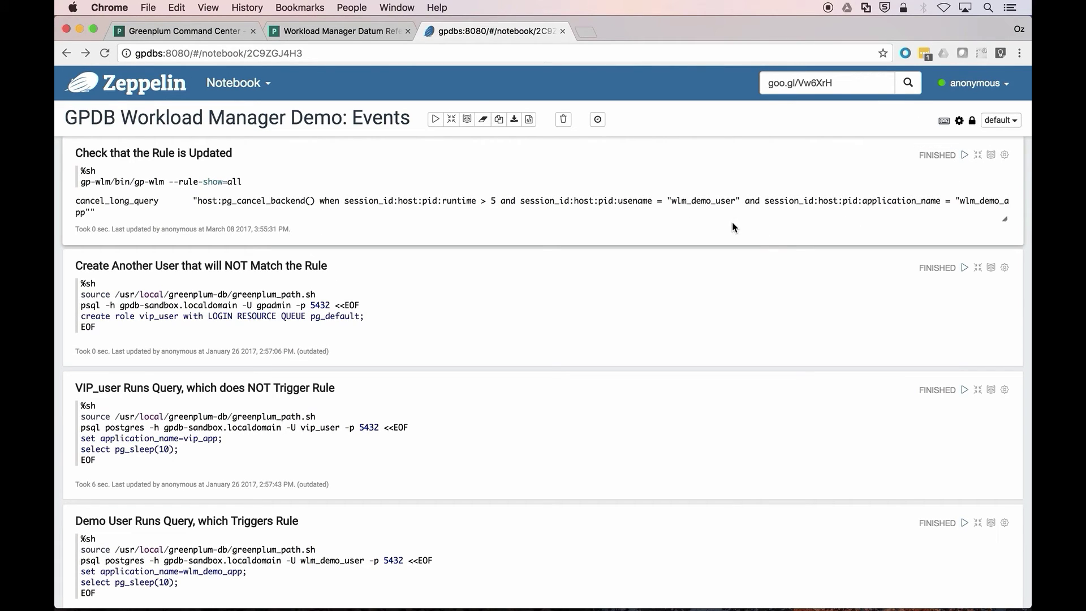
Run the Create Another User paragraph to create the role vip_user with login and resource queue pg_default.
{"action": "scroll", "coordinate": [732, 226], "scroll_direction": "down", "scroll_amount": 4}
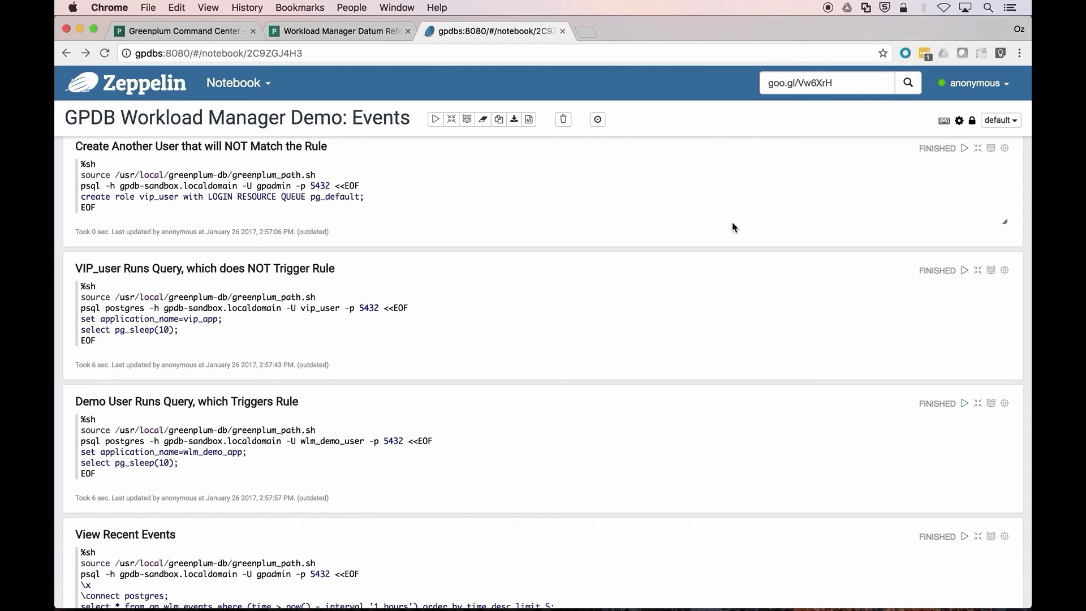
{"action": "double_click", "coordinate": [161, 196]}
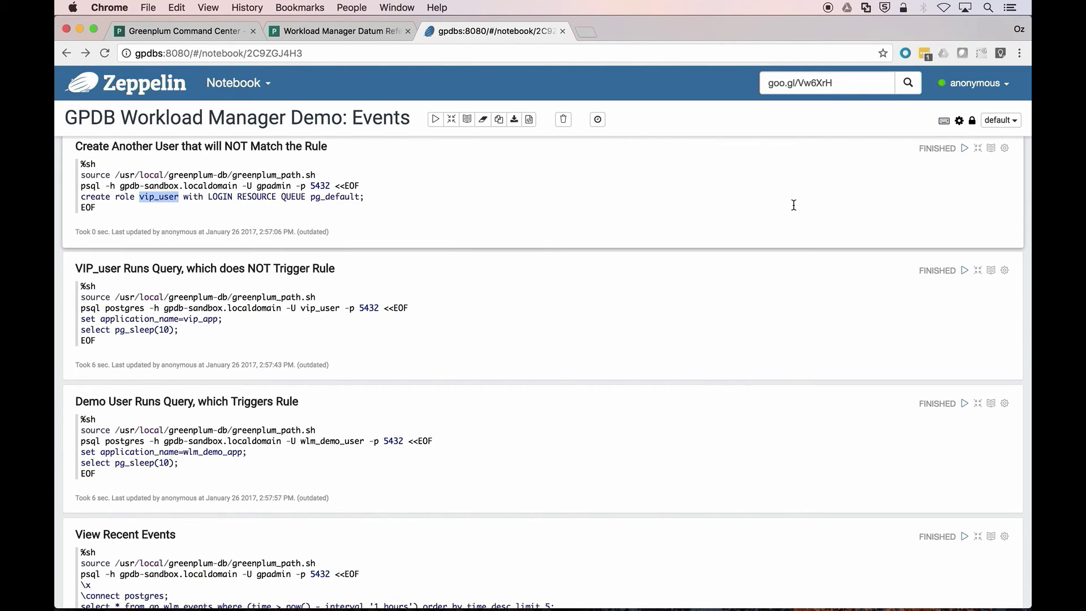
{"action": "left_click", "coordinate": [964, 149]}
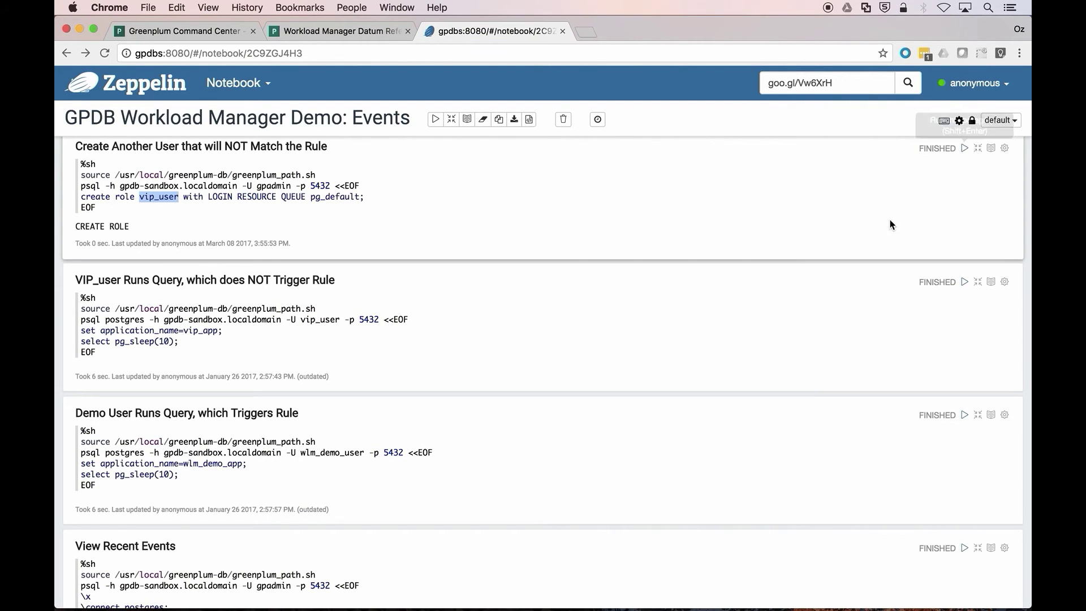
{"action": "scroll", "coordinate": [888, 225], "scroll_direction": "down", "scroll_amount": 3}
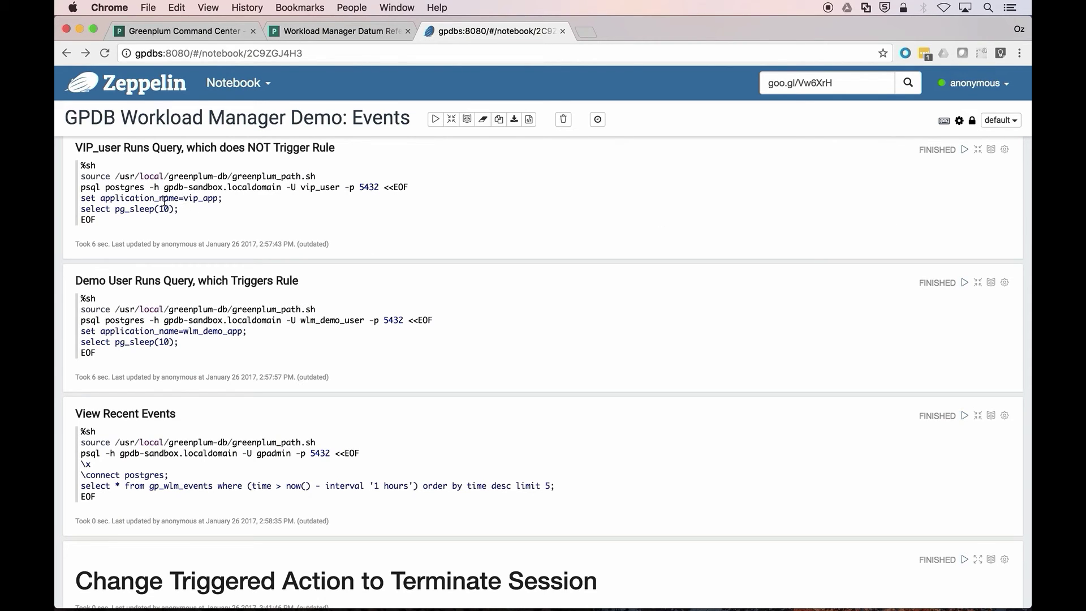
Run the VIP_user Runs Query paragraph, which sets application_name to vip_app and executes pg_sleep(10) as vip_user.
{"action": "left_click_drag", "start_coordinate": [101, 200], "coordinate": [179, 198]}
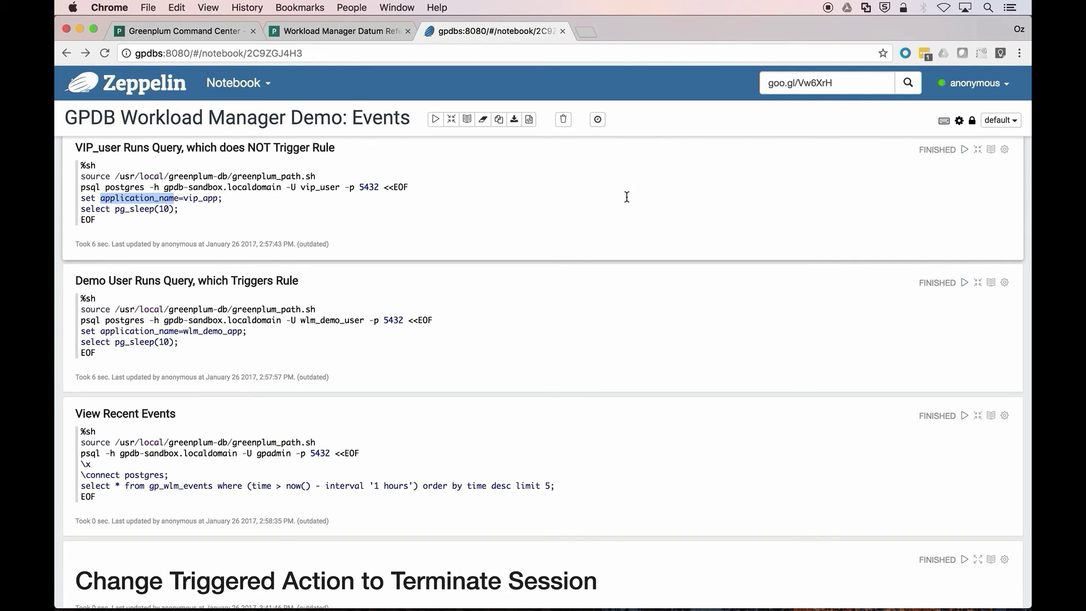
{"action": "left_click", "coordinate": [964, 151]}
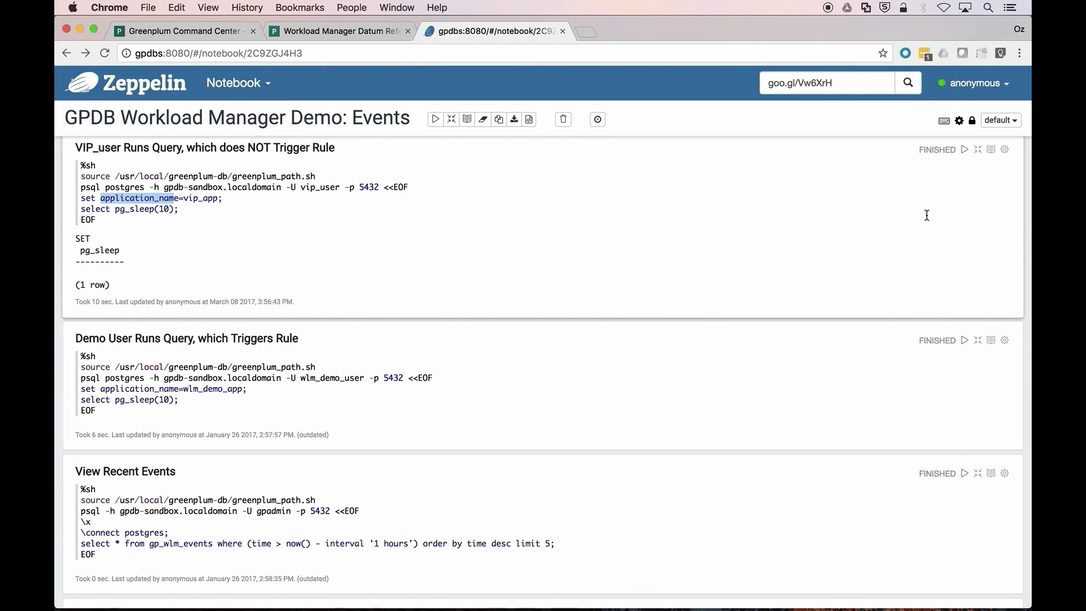
Run the Demo User Runs Query paragraph as wlm_demo_user with application_name wlm_demo_app and pg_sleep(10).
{"action": "scroll", "coordinate": [926, 215], "scroll_direction": "down", "scroll_amount": 3}
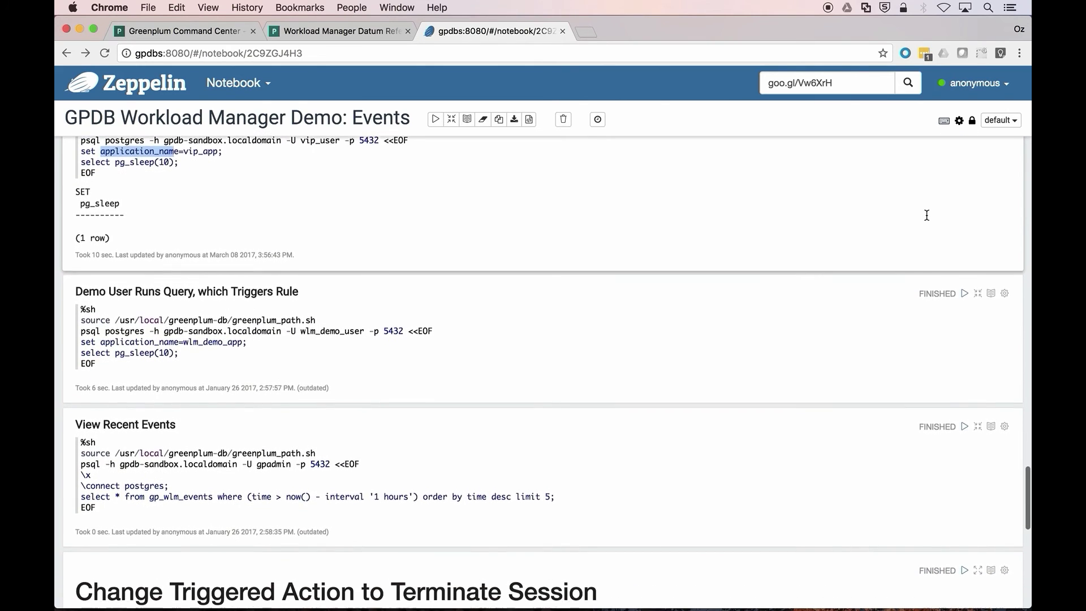
{"action": "scroll", "coordinate": [927, 215], "scroll_direction": "down", "scroll_amount": 3}
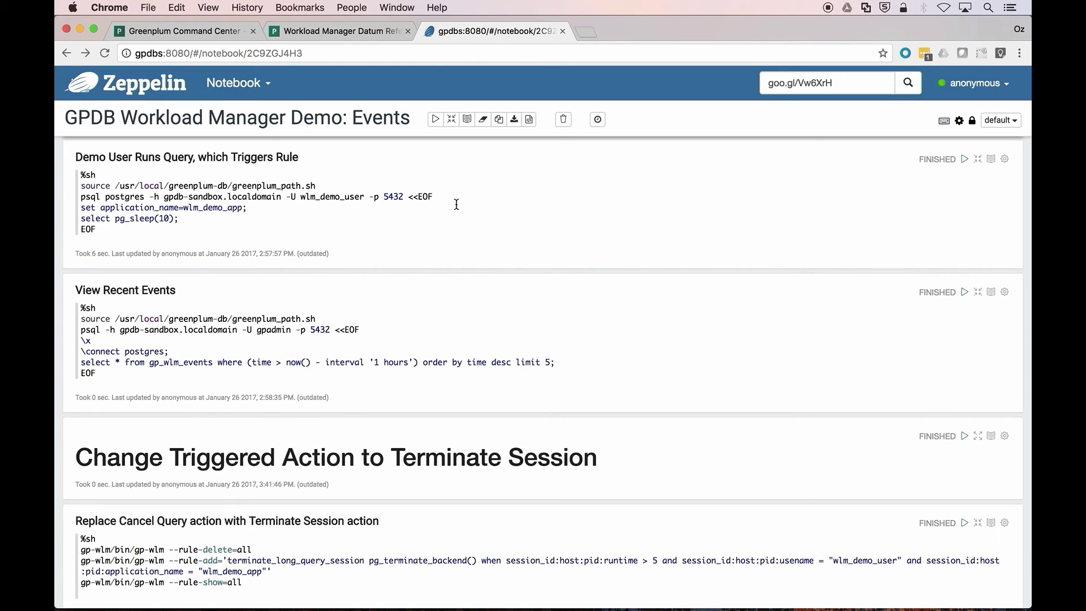
{"action": "double_click", "coordinate": [347, 198]}
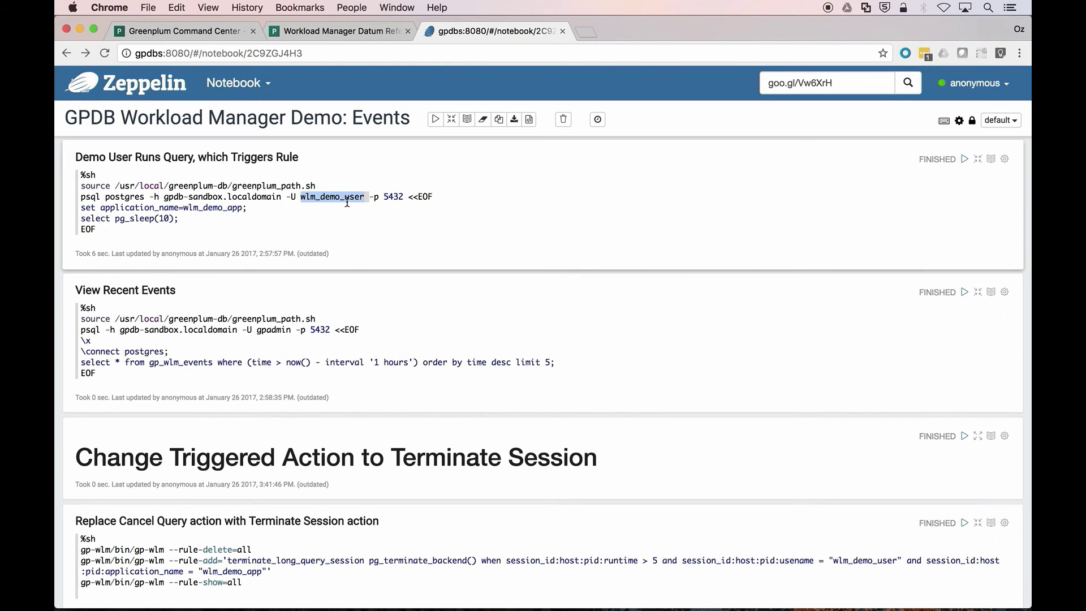
{"action": "left_click", "coordinate": [965, 160]}
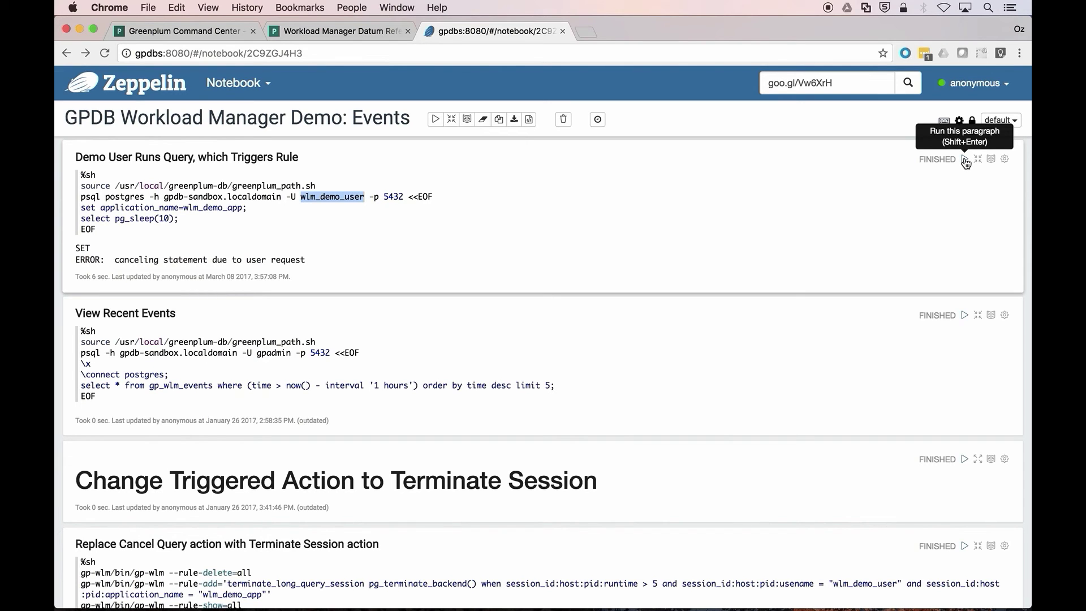
Run the View Recent Events paragraph below the demo user's query and compare the newest record's usename, context and rule with the previous record.
{"action": "scroll", "coordinate": [895, 247], "scroll_direction": "down", "scroll_amount": 3}
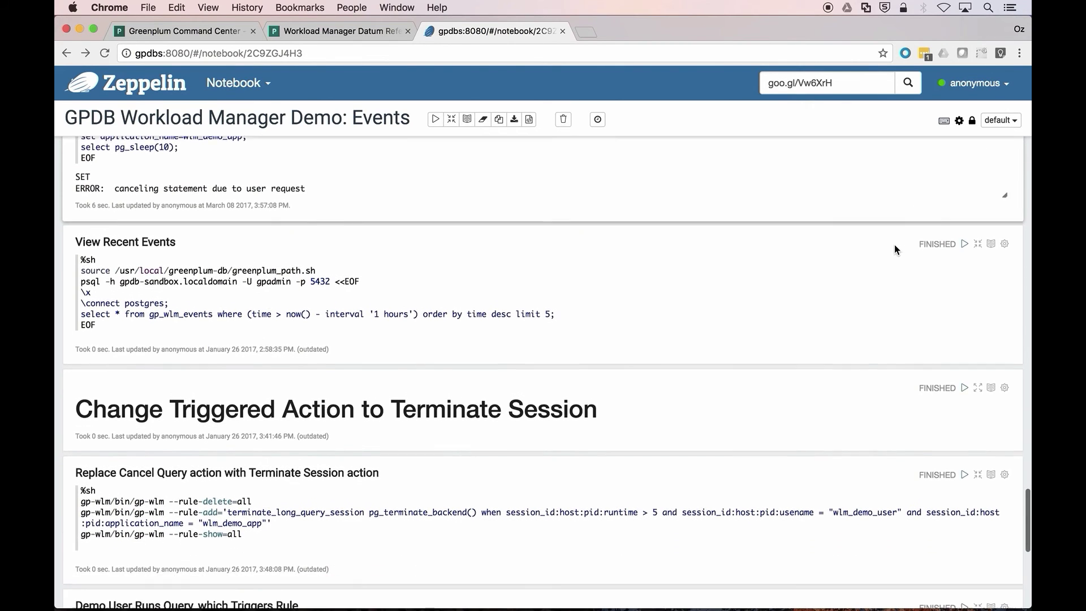
{"action": "scroll", "coordinate": [894, 246], "scroll_direction": "down", "scroll_amount": 1}
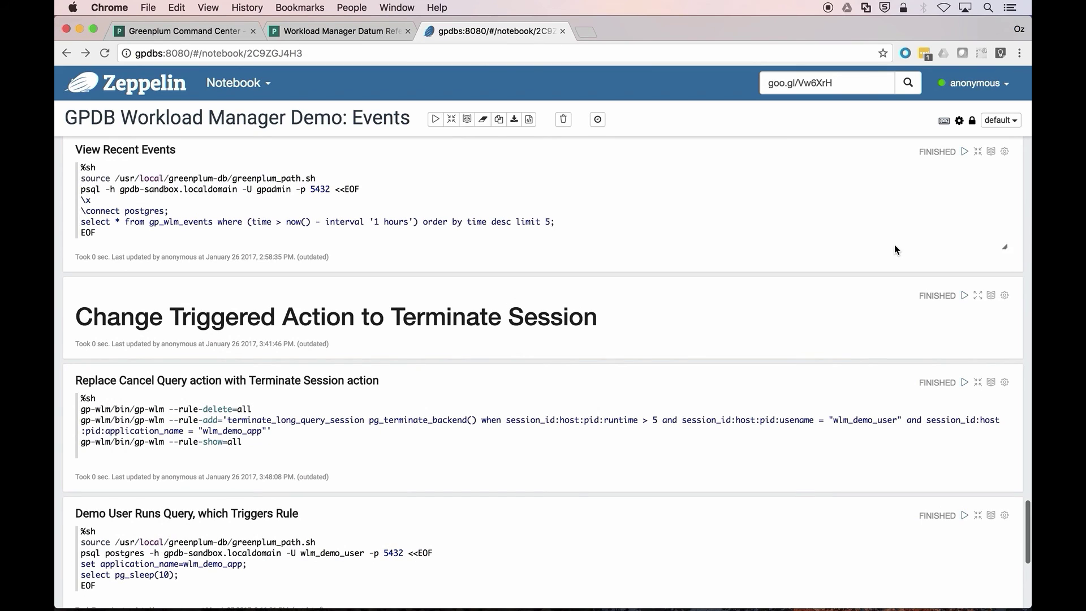
{"action": "left_click", "coordinate": [965, 153]}
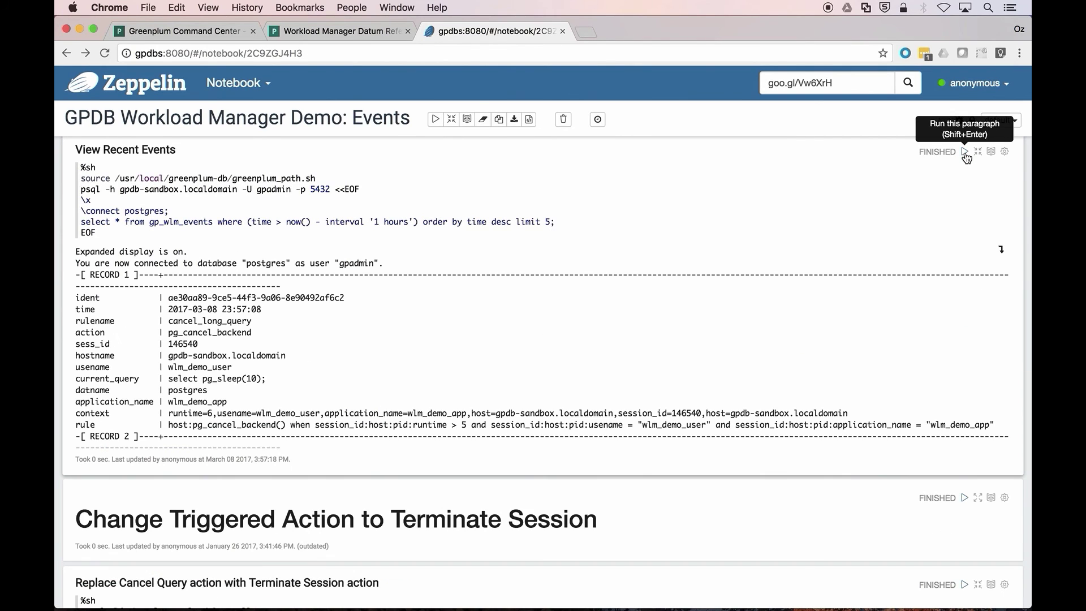
{"action": "scroll", "coordinate": [798, 358], "scroll_direction": "down", "scroll_amount": 5}
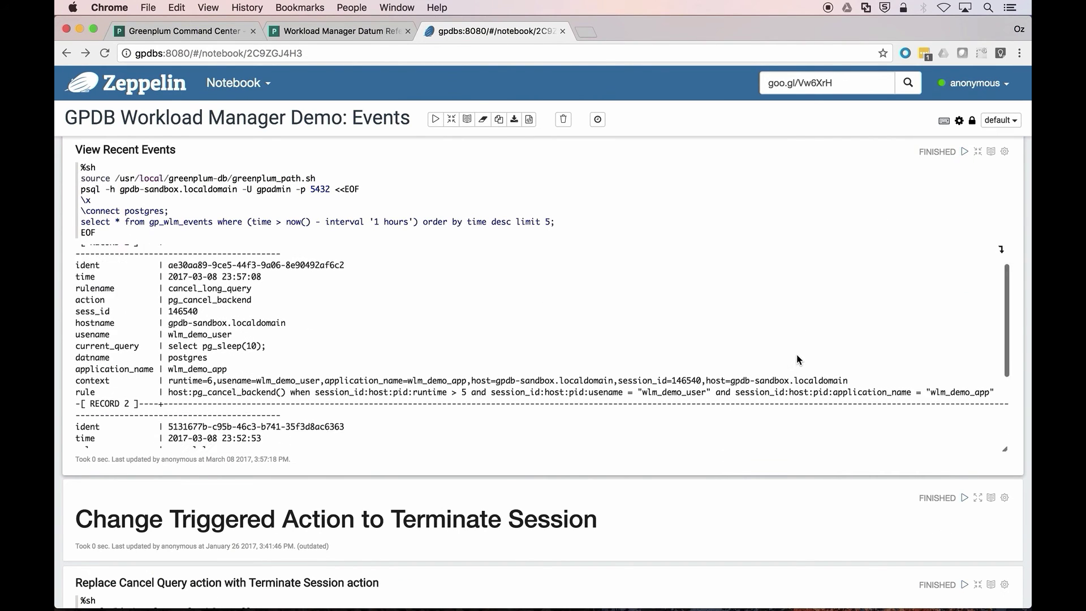
{"action": "scroll", "coordinate": [796, 359], "scroll_direction": "down", "scroll_amount": 3}
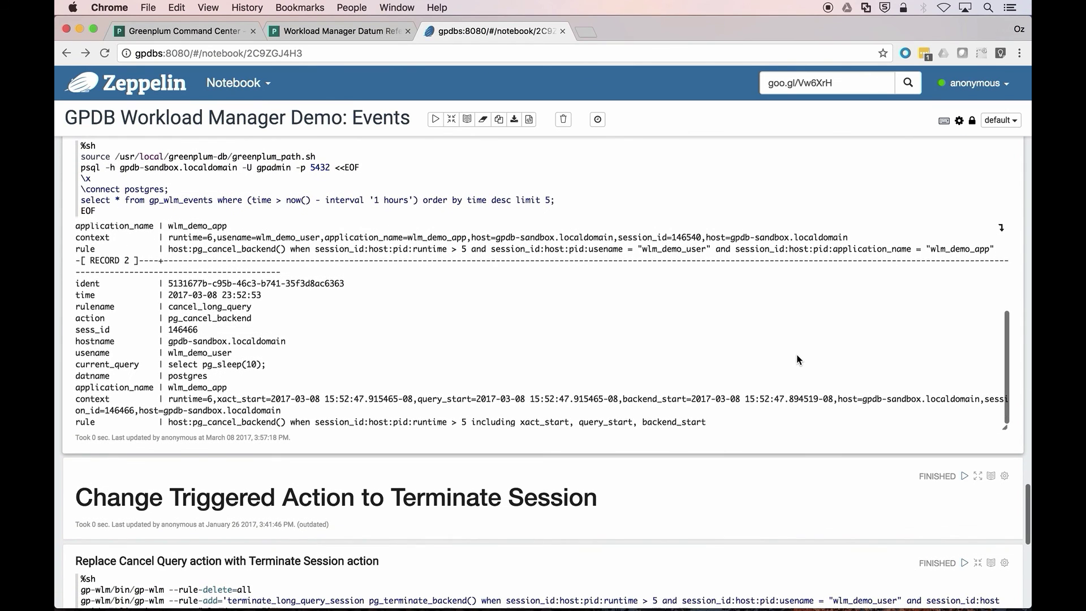
{"action": "scroll", "coordinate": [796, 355], "scroll_direction": "up", "scroll_amount": 5}
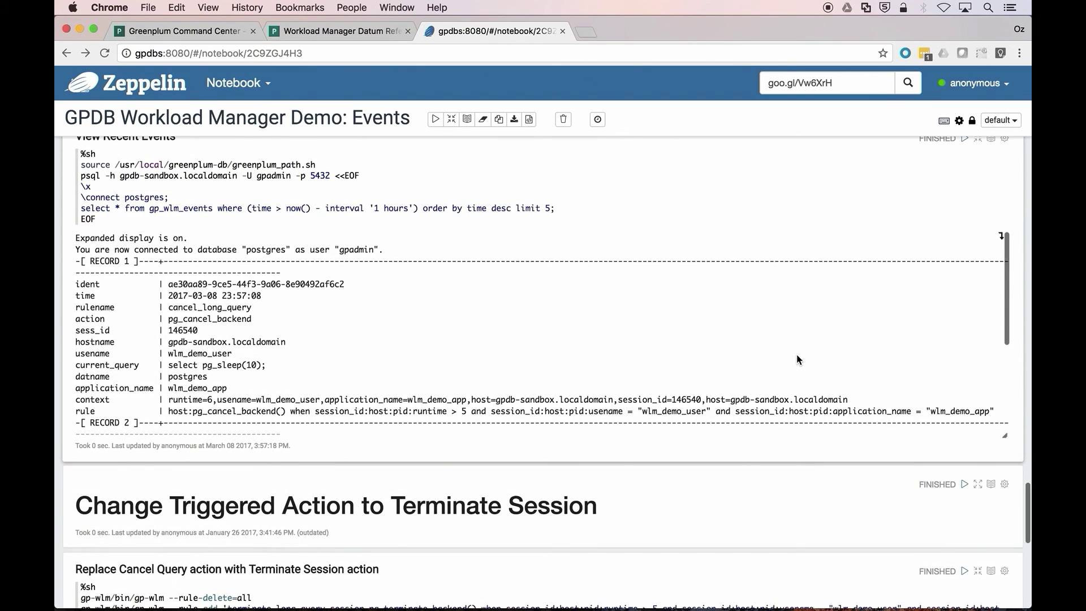
{"action": "scroll", "coordinate": [796, 360], "scroll_direction": "down", "scroll_amount": 1}
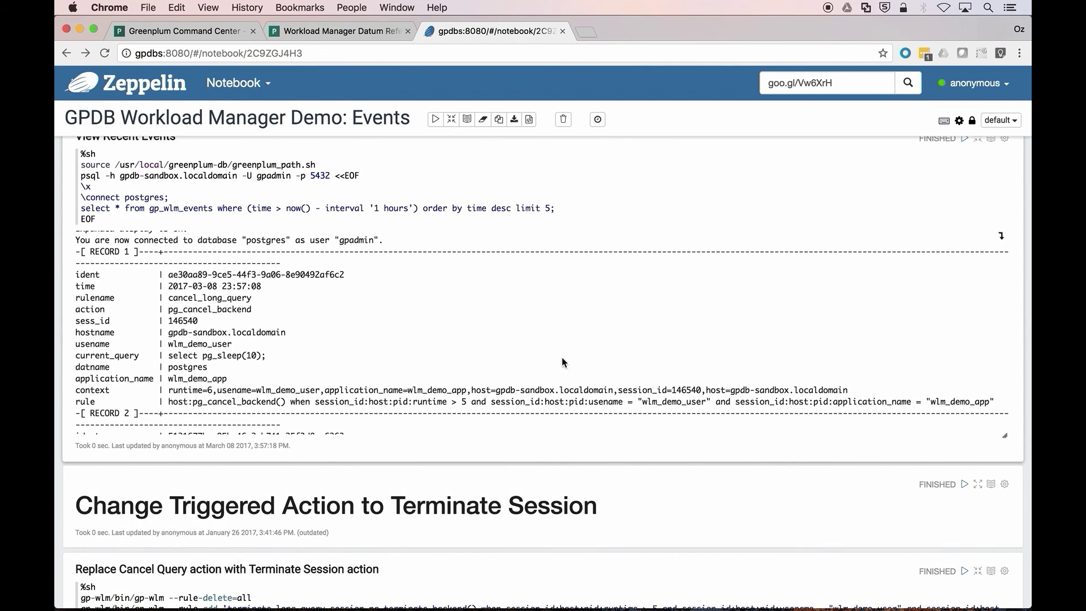
{"action": "double_click", "coordinate": [198, 345]}
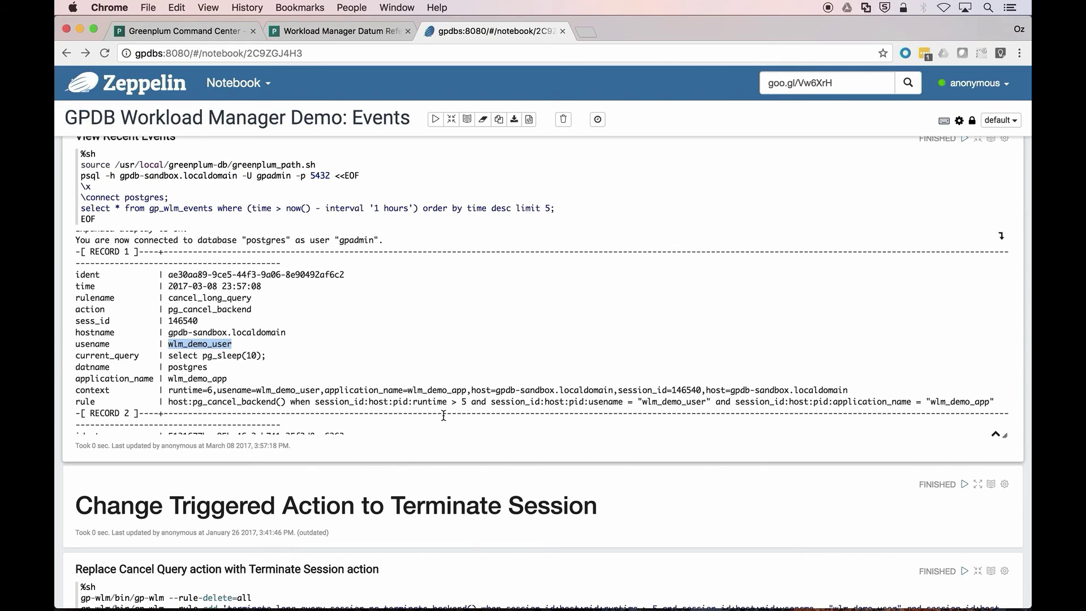
{"action": "scroll", "coordinate": [443, 416], "scroll_direction": "down", "scroll_amount": 3}
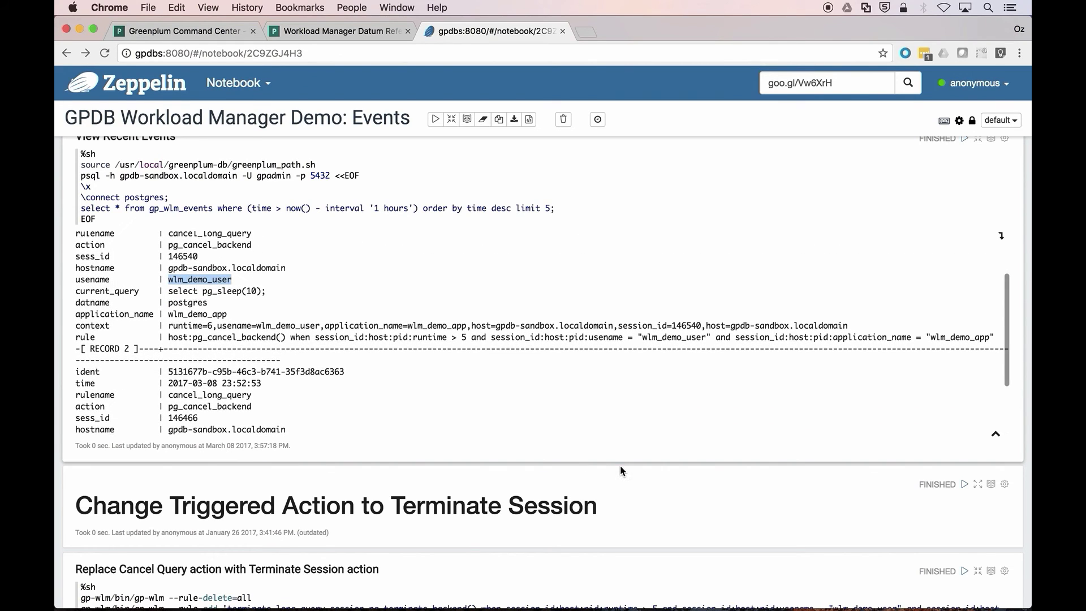
Review and run the Replace Cancel Query action paragraph, deleting all rules and adding terminate_long_query_session with pg_terminate_backend() under the same runtime, user and application conditions.
{"action": "scroll", "coordinate": [621, 467], "scroll_direction": "down", "scroll_amount": 1}
{"action": "scroll", "coordinate": [620, 466], "scroll_direction": "down", "scroll_amount": 2}
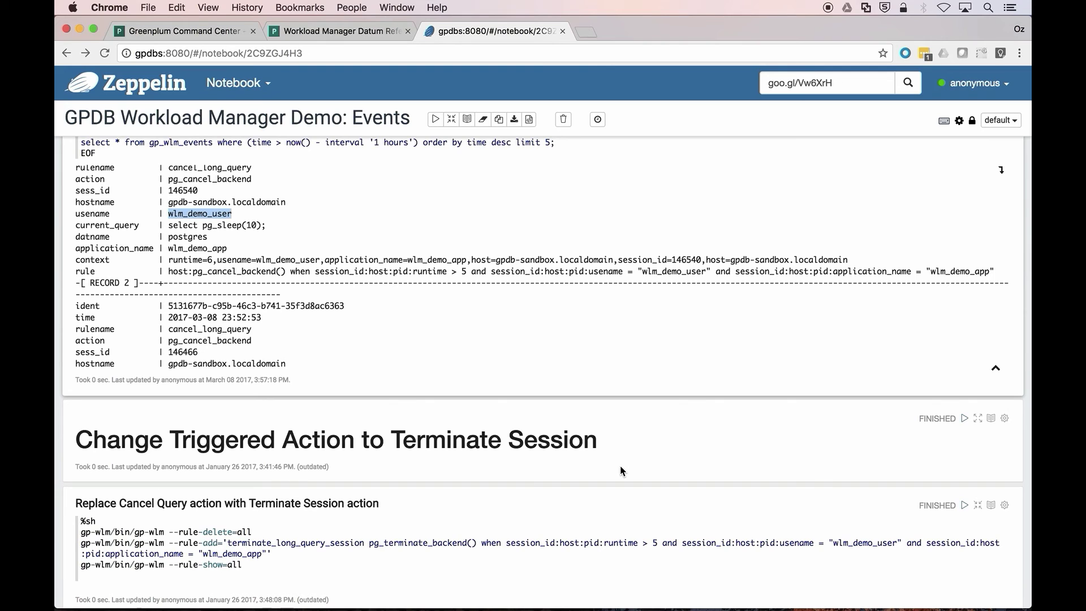
{"action": "scroll", "coordinate": [620, 466], "scroll_direction": "down", "scroll_amount": 5}
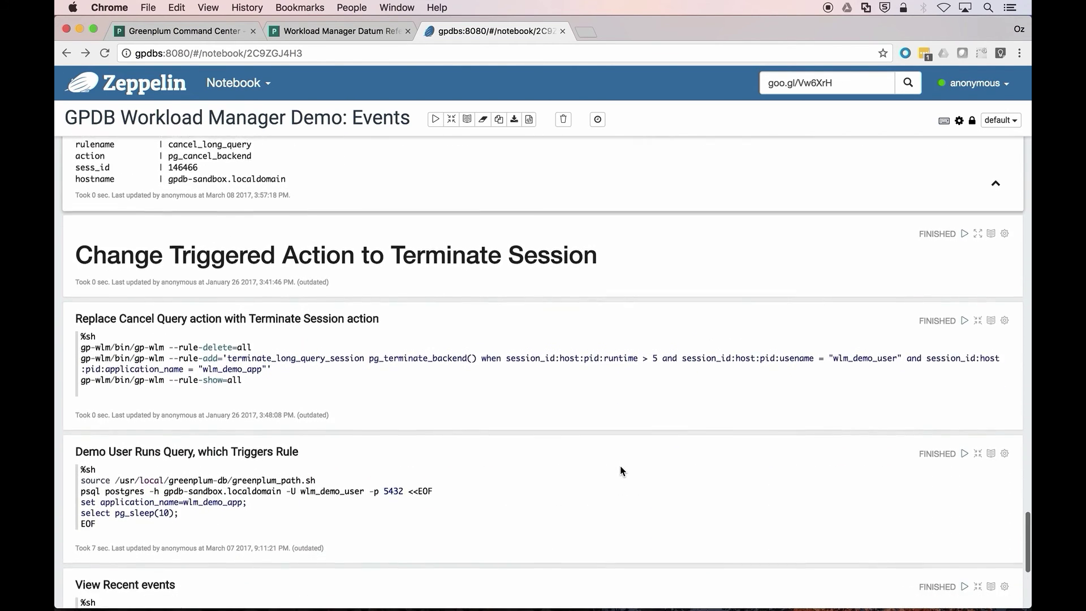
{"action": "scroll", "coordinate": [620, 466], "scroll_direction": "down", "scroll_amount": 2}
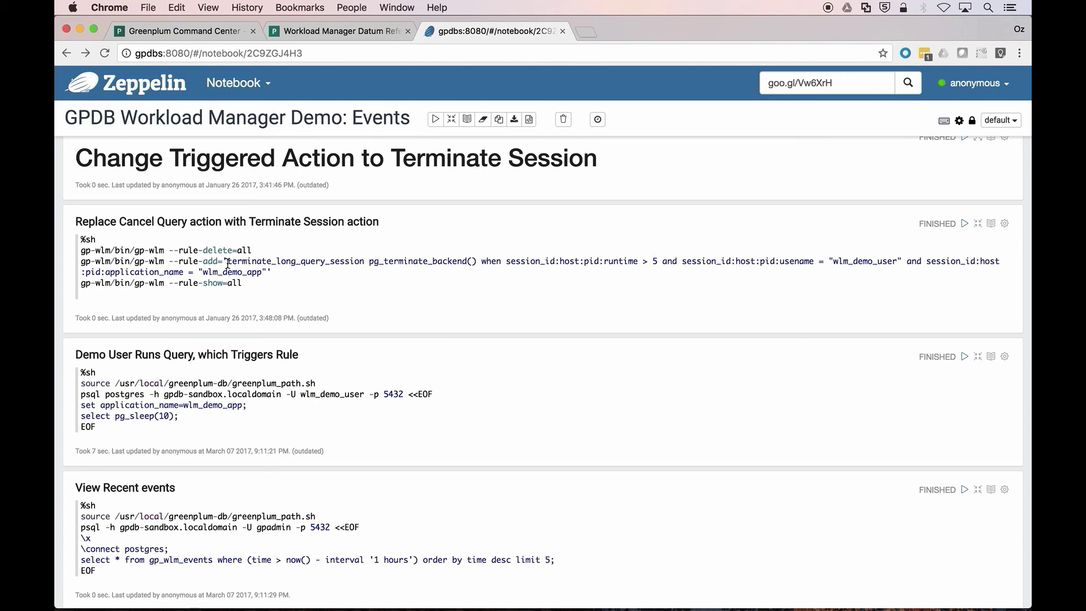
{"action": "left_click_drag", "start_coordinate": [226, 264], "coordinate": [365, 263]}
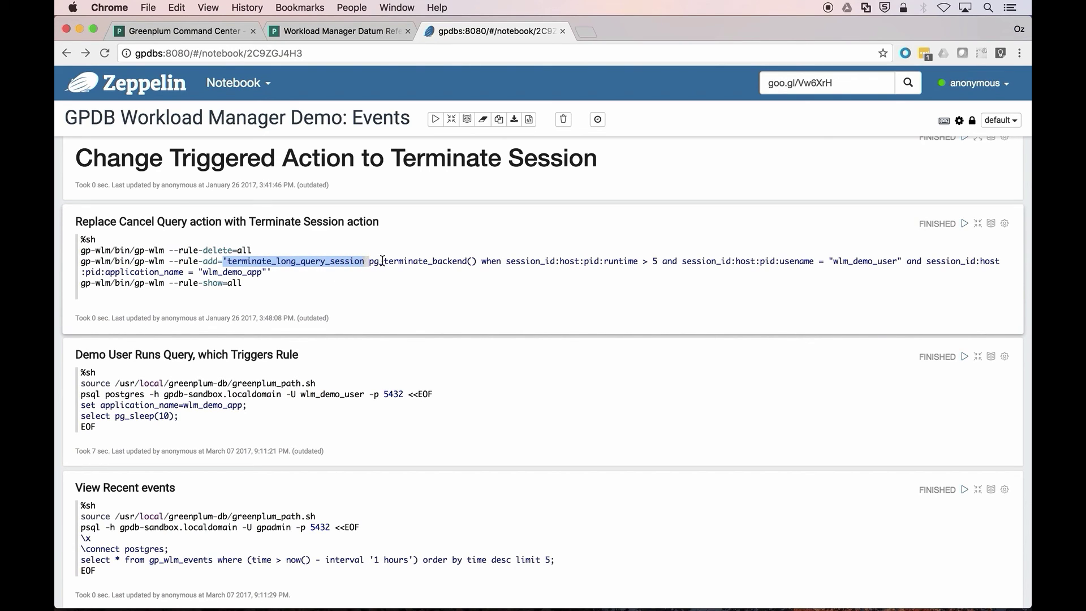
{"action": "left_click", "coordinate": [370, 264]}
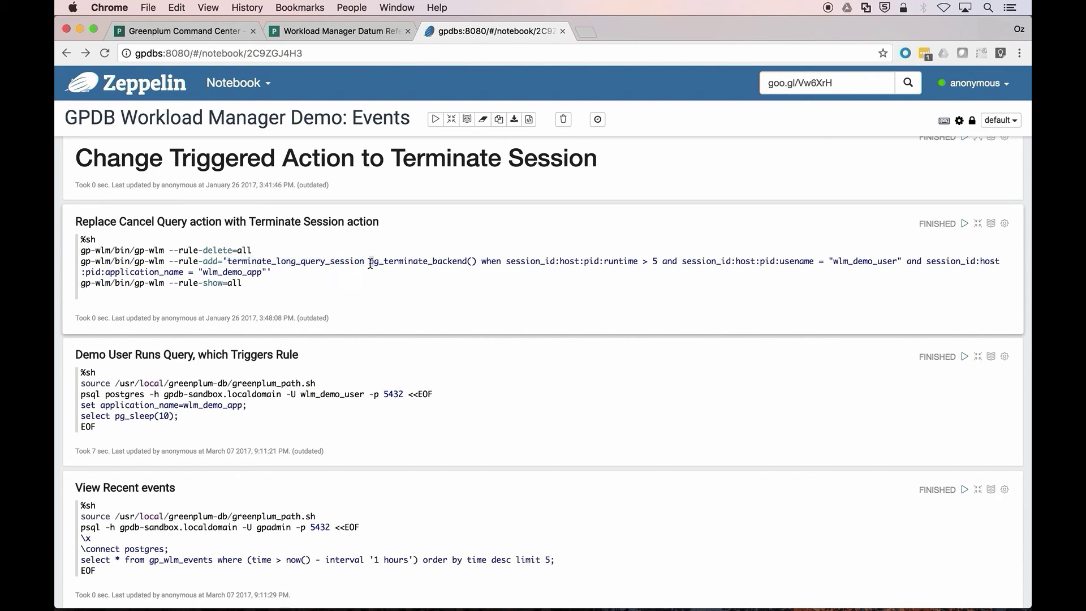
{"action": "left_click_drag", "start_coordinate": [370, 264], "coordinate": [478, 259]}
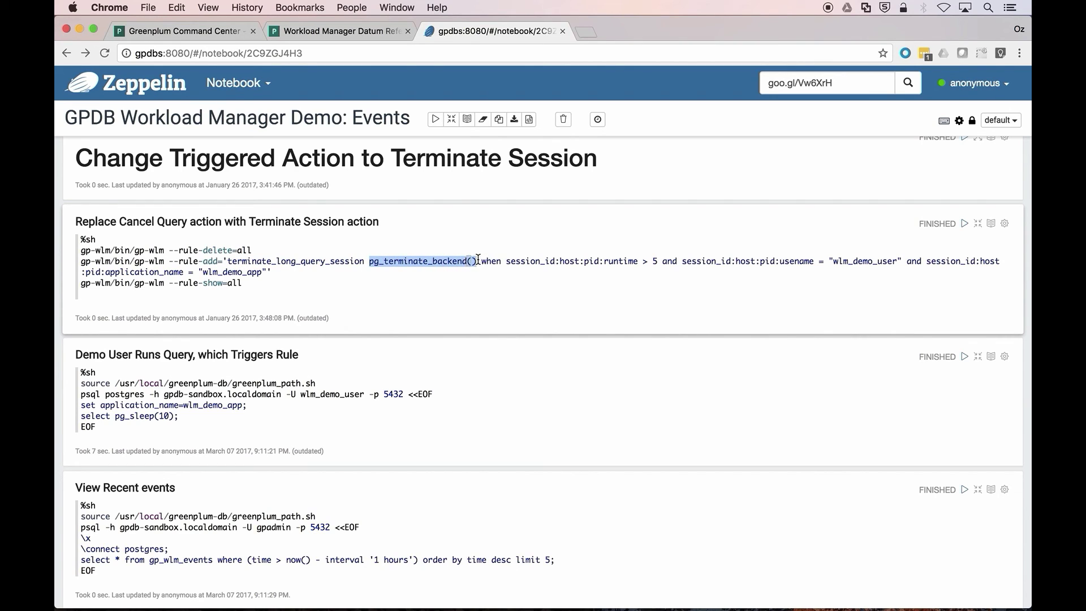
{"action": "left_click", "coordinate": [507, 261]}
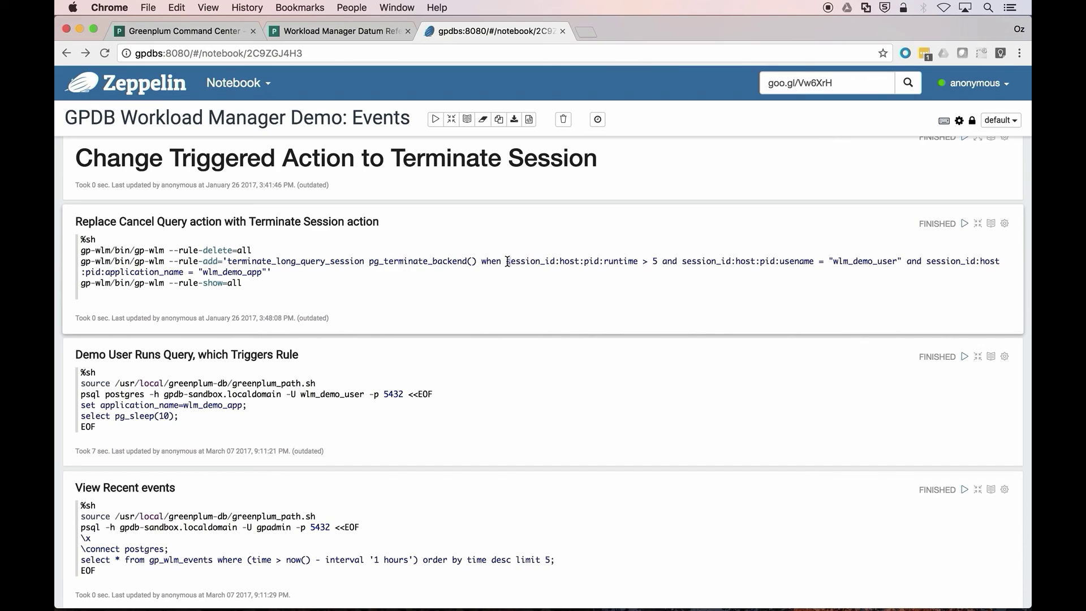
{"action": "left_click_drag", "start_coordinate": [507, 261], "coordinate": [272, 274]}
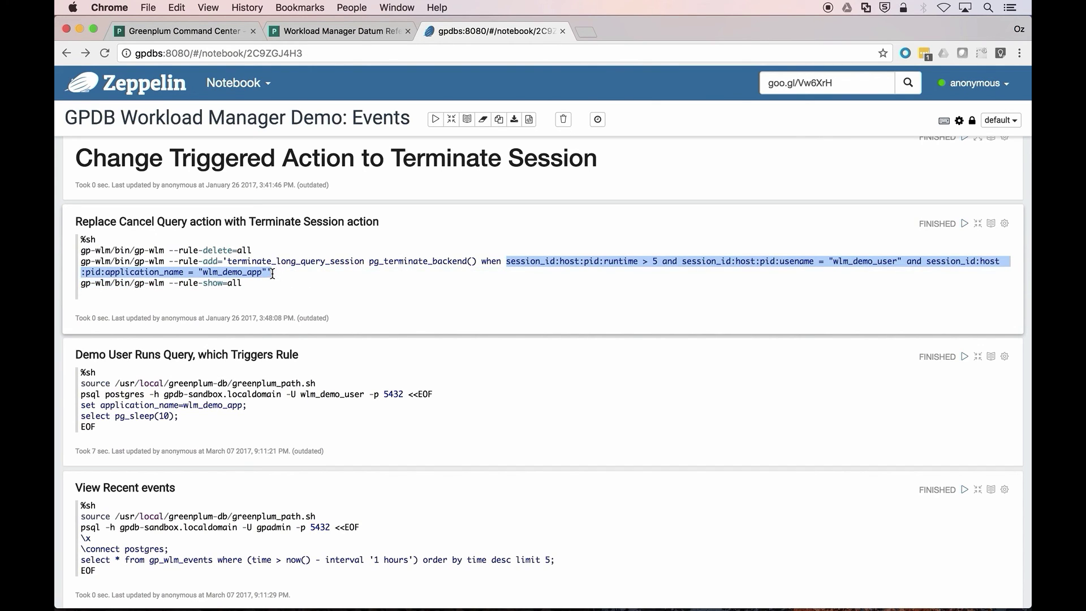
{"action": "left_click", "coordinate": [322, 269]}
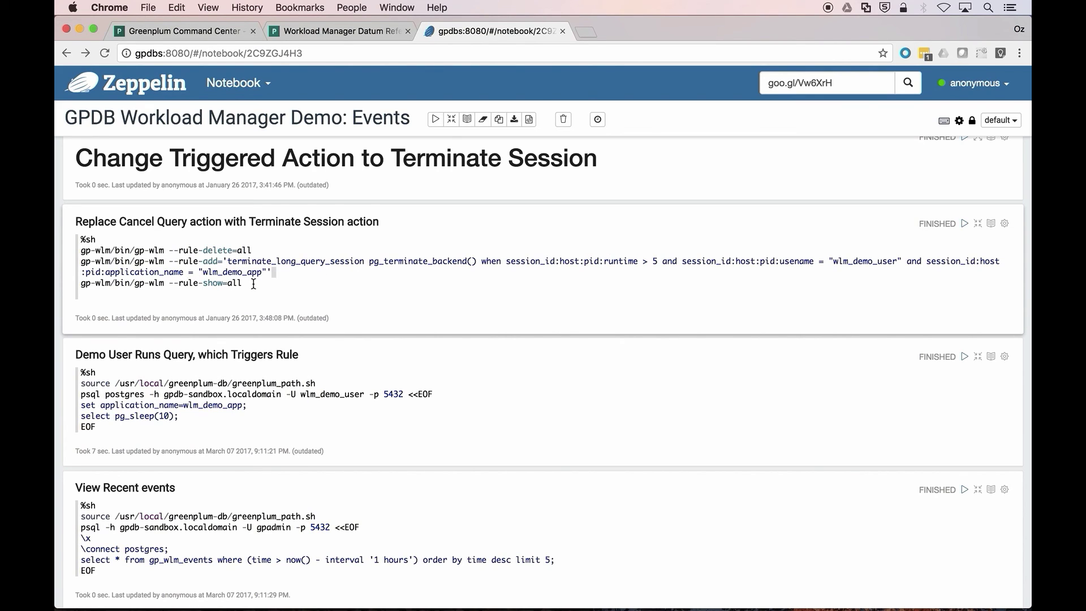
{"action": "left_click", "coordinate": [965, 225]}
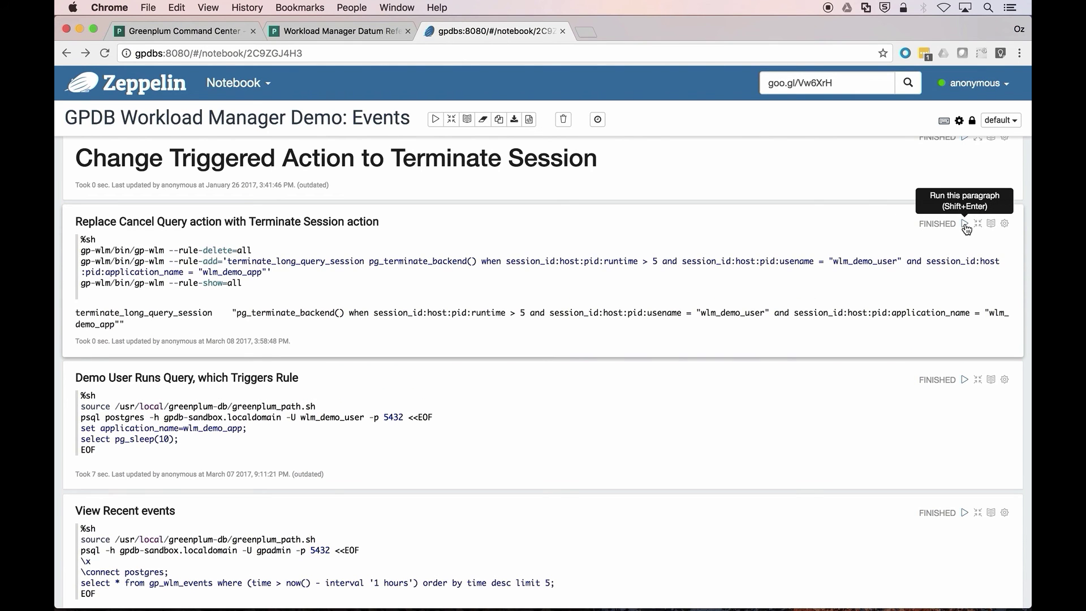
Run the Demo User Runs Query paragraph in the Terminate Session section to execute pg_sleep(10) as wlm_demo_user.
{"action": "scroll", "coordinate": [549, 315], "scroll_direction": "down", "scroll_amount": 1}
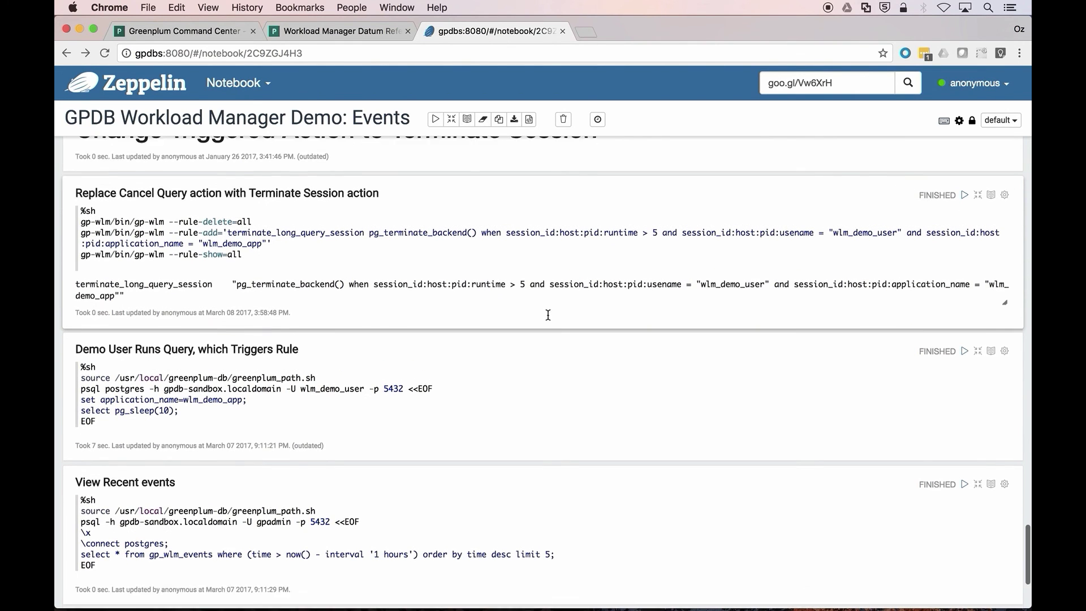
{"action": "scroll", "coordinate": [547, 315], "scroll_direction": "down", "scroll_amount": 5}
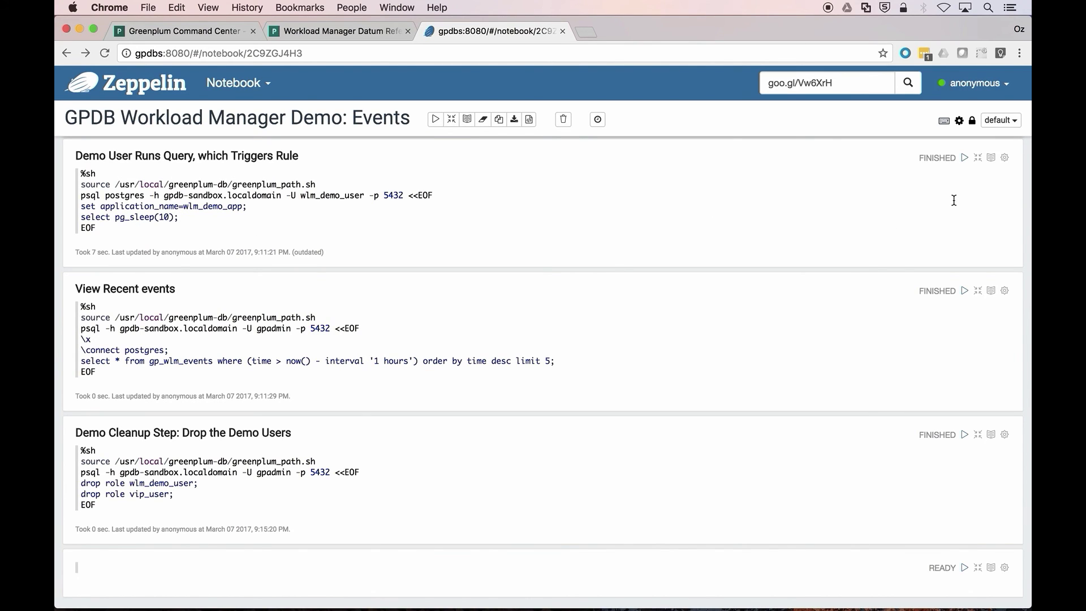
{"action": "left_click", "coordinate": [964, 159]}
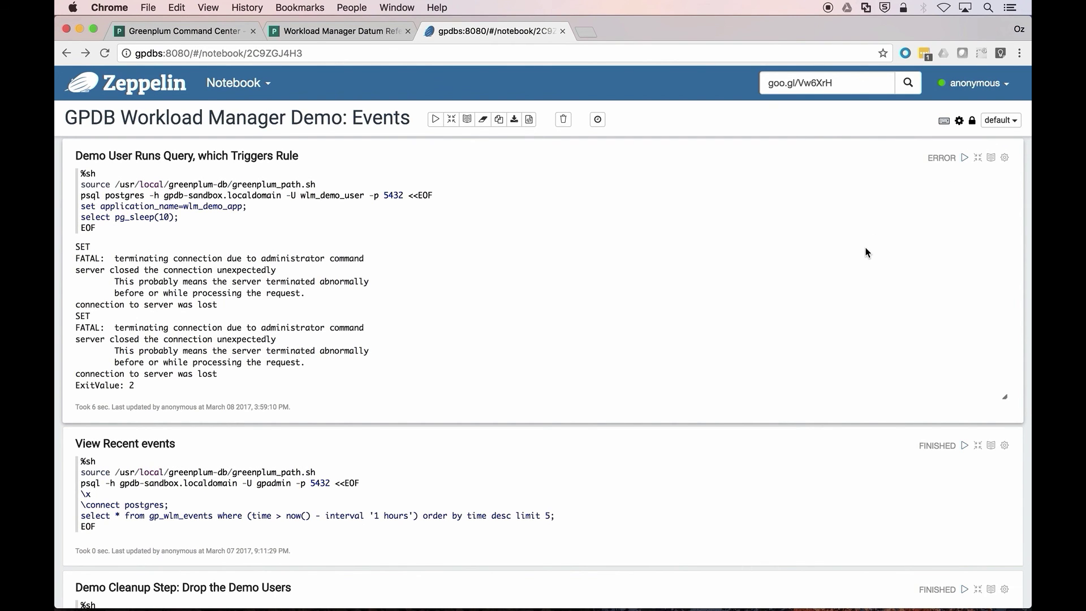
Run the View Recent events paragraph in the Terminate Session section and examine the newest record's rule and action fields.
{"action": "scroll", "coordinate": [865, 249], "scroll_direction": "down", "scroll_amount": 5}
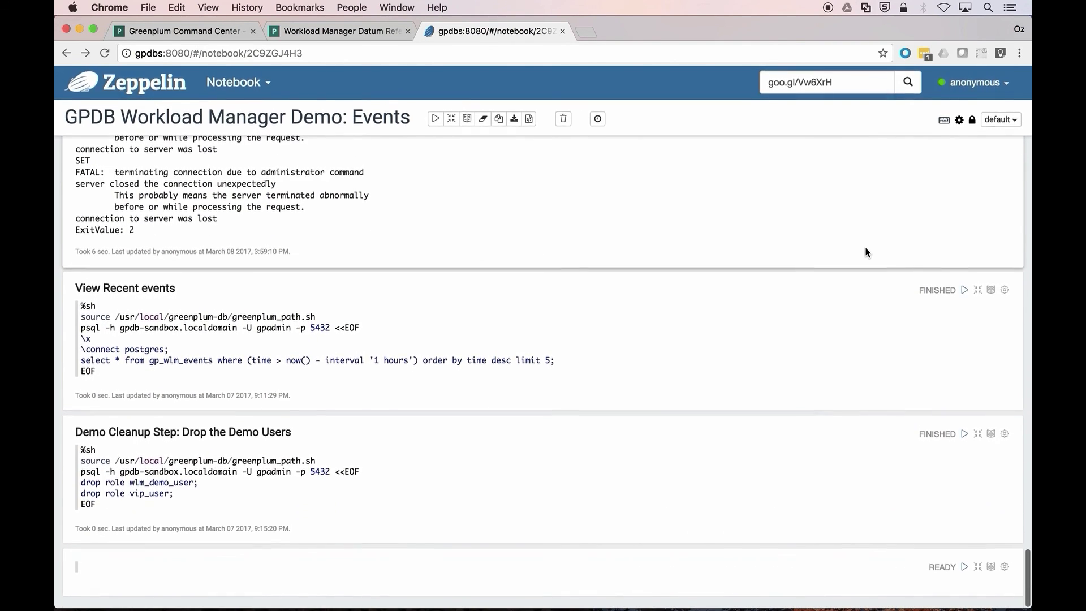
{"action": "left_click", "coordinate": [965, 291]}
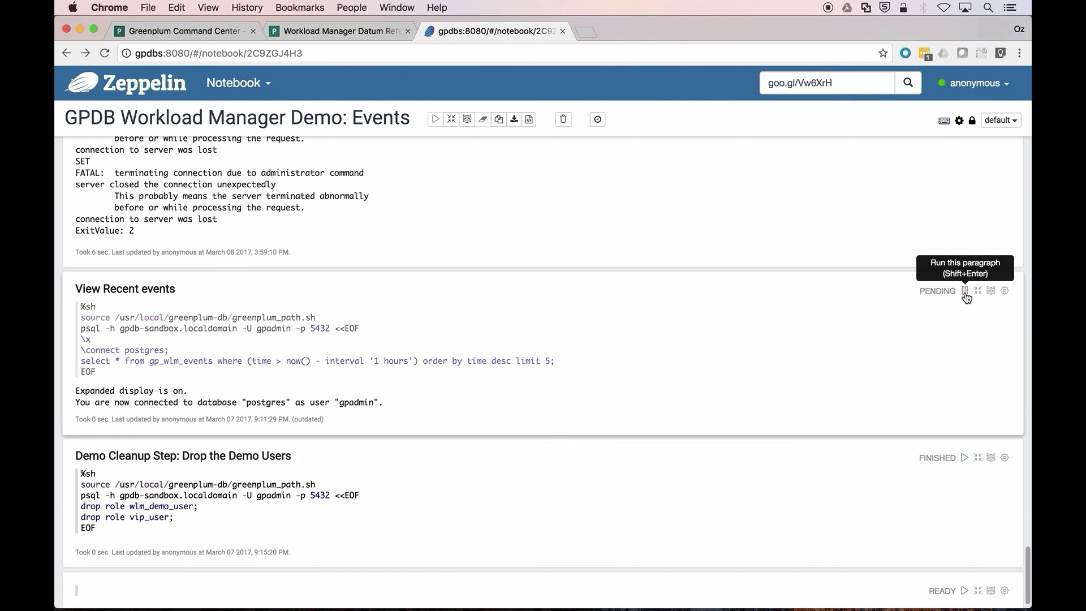
{"action": "scroll", "coordinate": [853, 325], "scroll_direction": "down", "scroll_amount": 6}
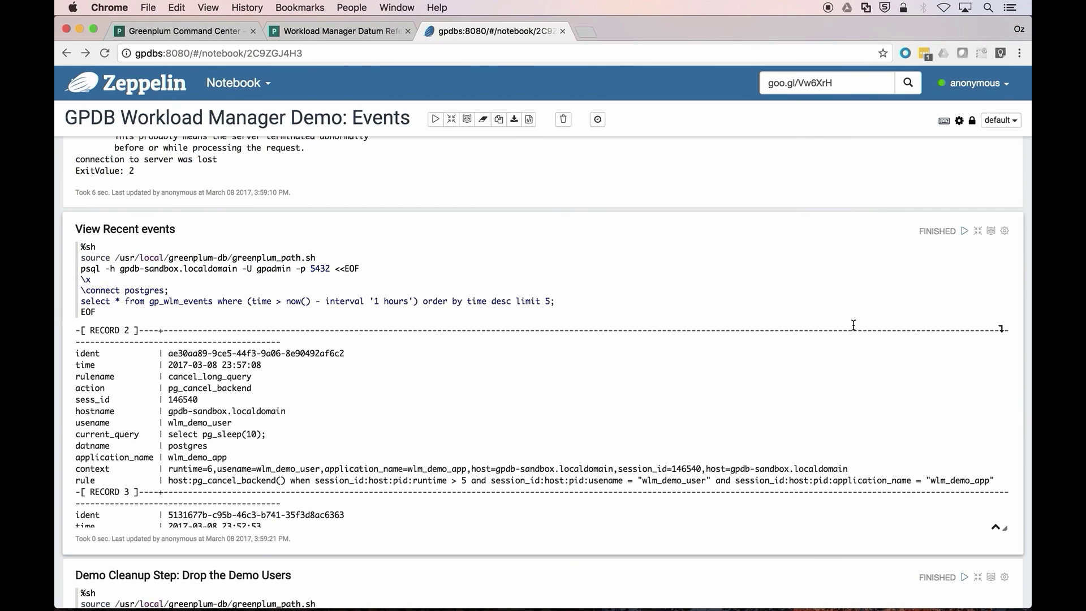
{"action": "scroll", "coordinate": [801, 366], "scroll_direction": "up", "scroll_amount": 5}
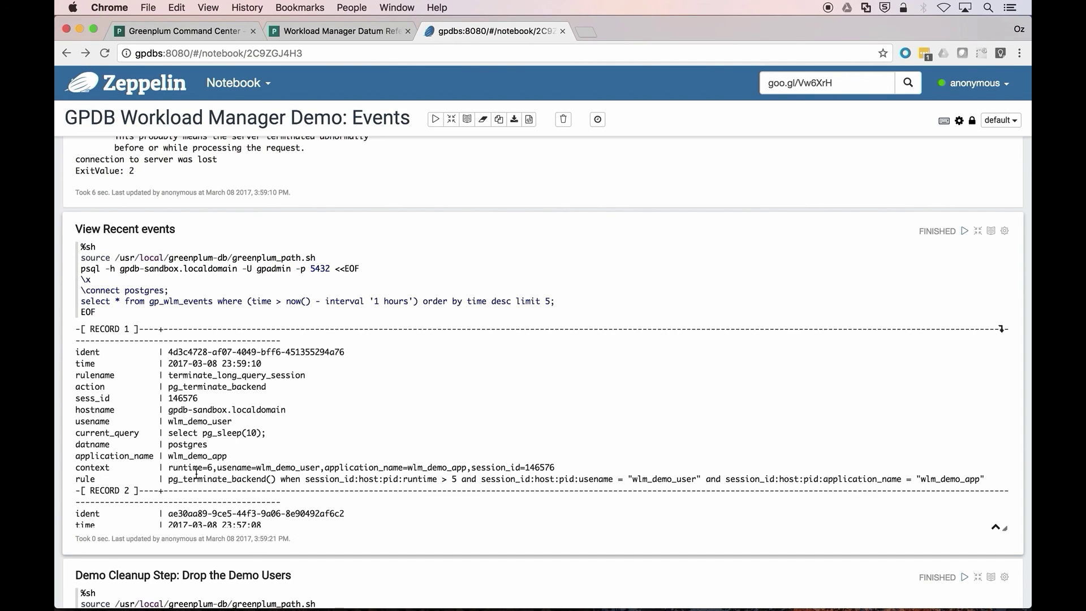
{"action": "left_click_drag", "start_coordinate": [168, 481], "coordinate": [276, 480]}
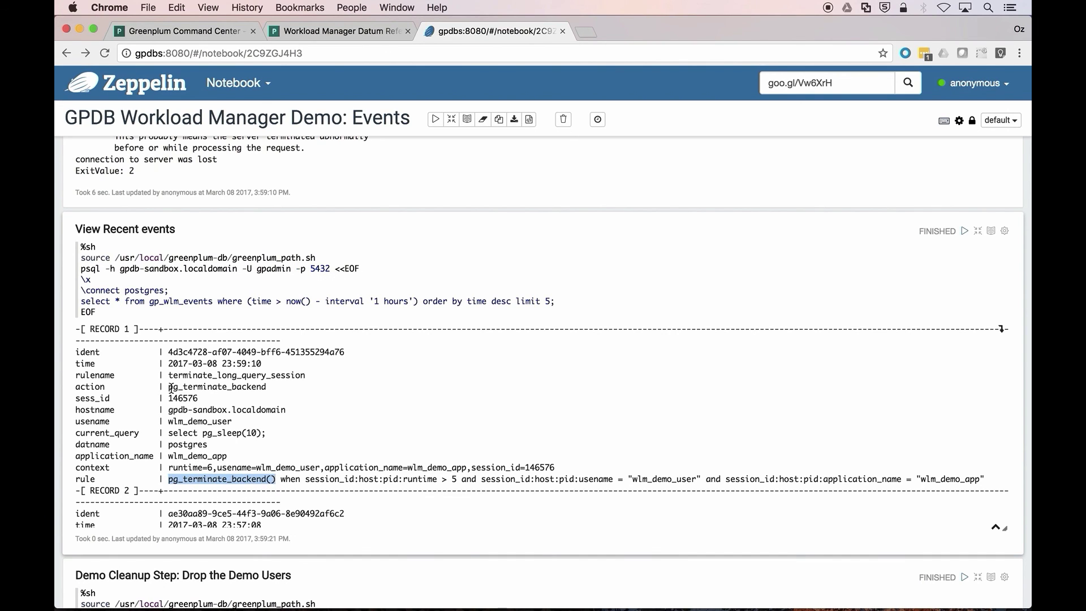
{"action": "left_click_drag", "start_coordinate": [169, 388], "coordinate": [271, 388]}
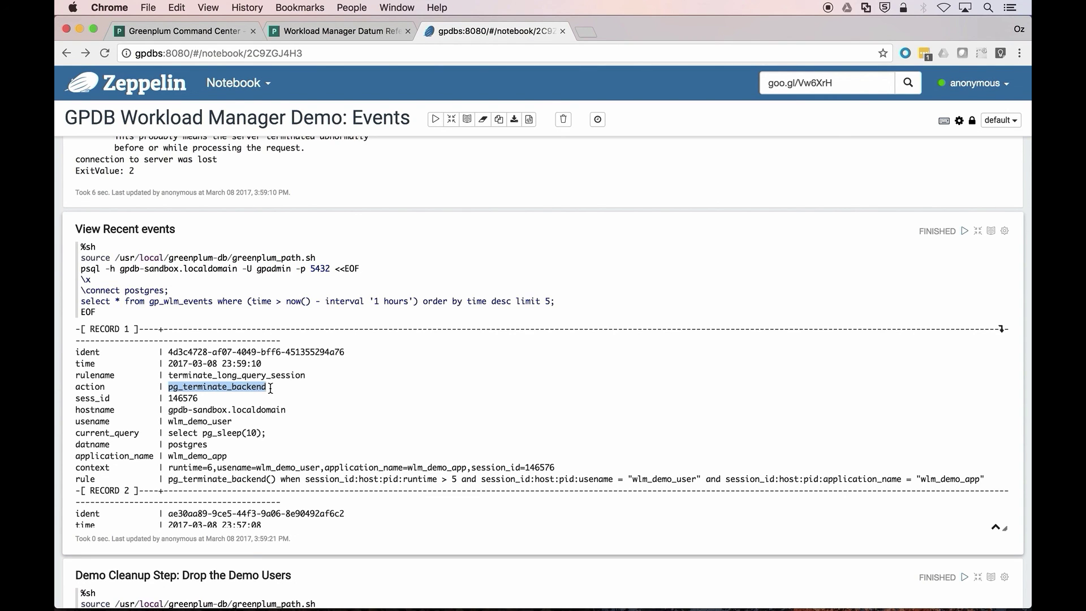
{"action": "scroll", "coordinate": [515, 302], "scroll_direction": "down", "scroll_amount": 5}
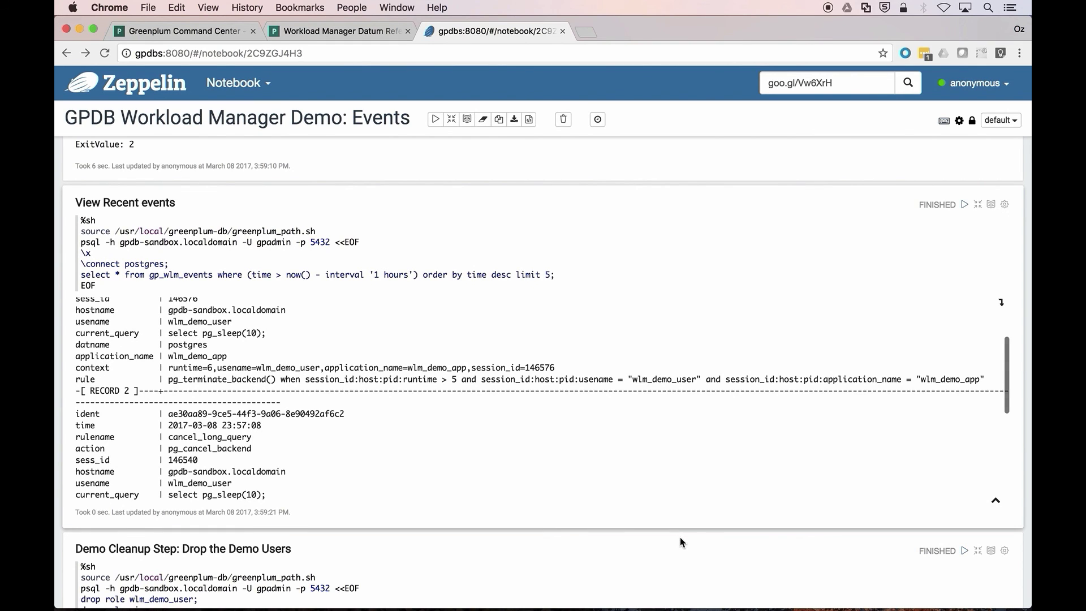
Run the Demo Cleanup Step paragraph to drop the wlm_demo_user and vip_user roles.
{"action": "scroll", "coordinate": [681, 541], "scroll_direction": "down", "scroll_amount": 4}
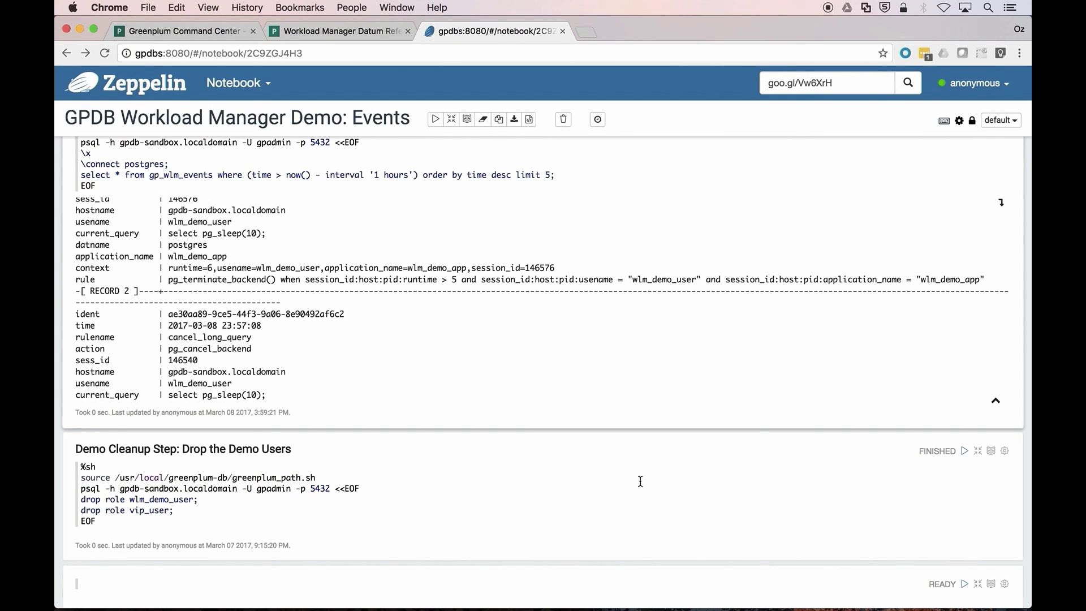
{"action": "left_click", "coordinate": [964, 451]}
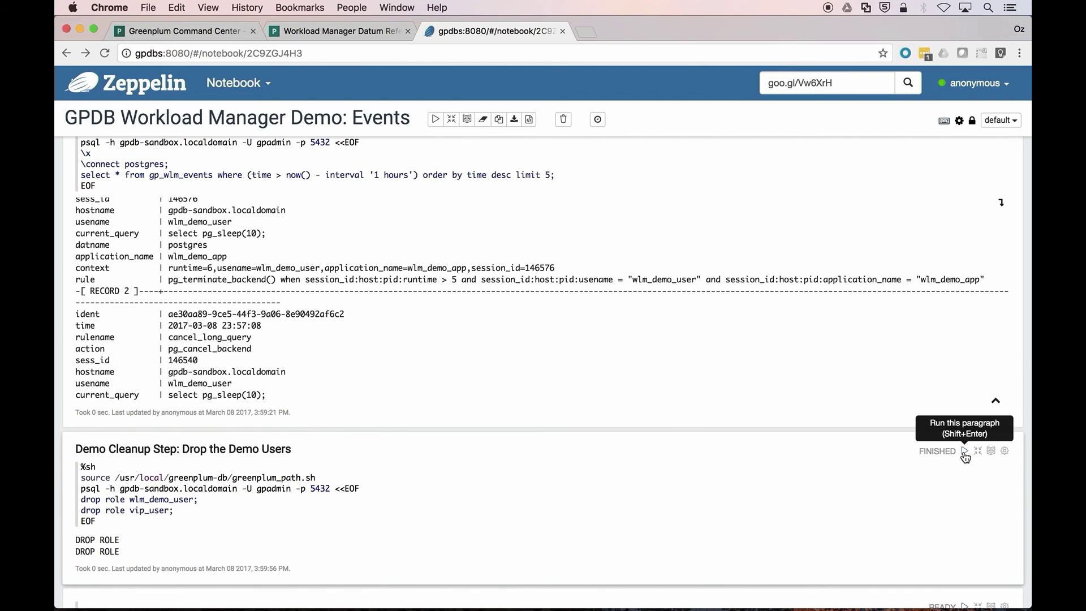
{"action": "scroll", "coordinate": [842, 466], "scroll_direction": "down", "scroll_amount": 2}
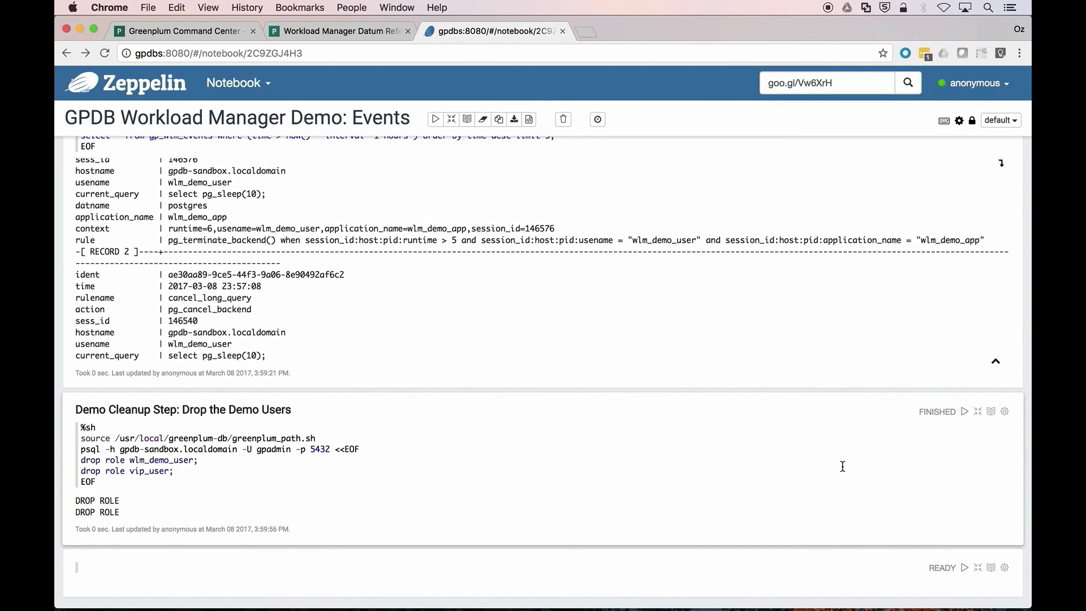
Go back through the notebook to its beginning and review the demo outline, Workload Manager overview and notebook download link.
{"action": "scroll", "coordinate": [842, 466], "scroll_direction": "up", "scroll_amount": 15}
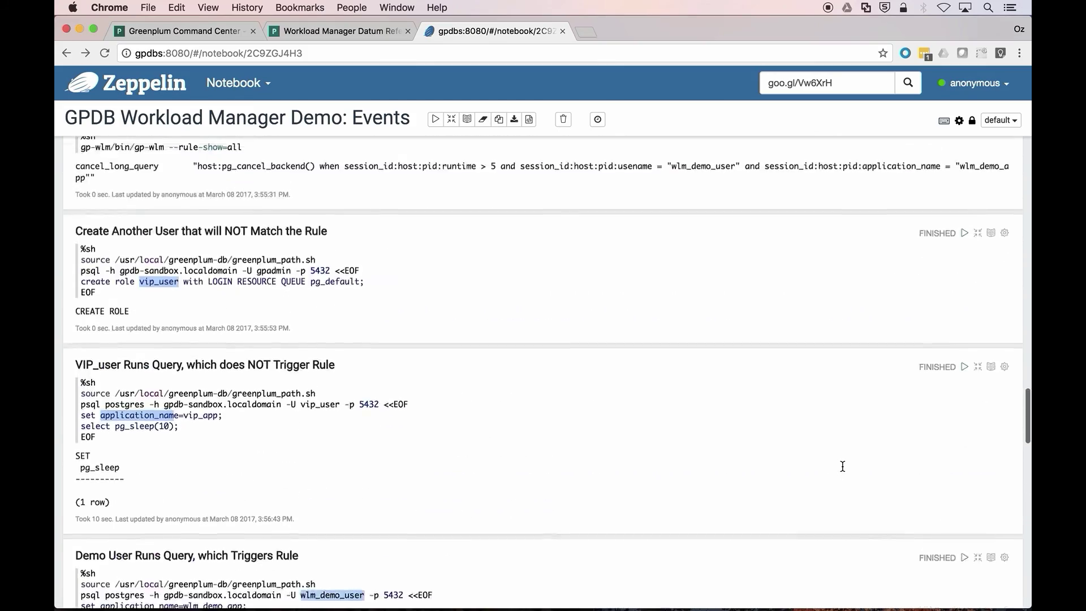
{"action": "scroll", "coordinate": [842, 466], "scroll_direction": "up", "scroll_amount": 20}
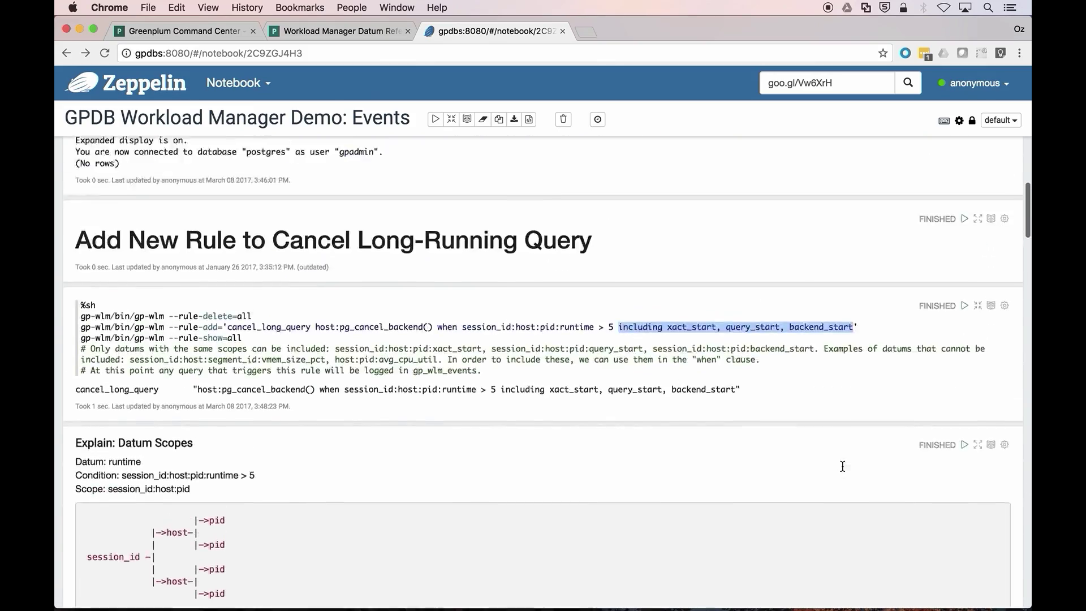
{"action": "scroll", "coordinate": [842, 467], "scroll_direction": "up", "scroll_amount": 15}
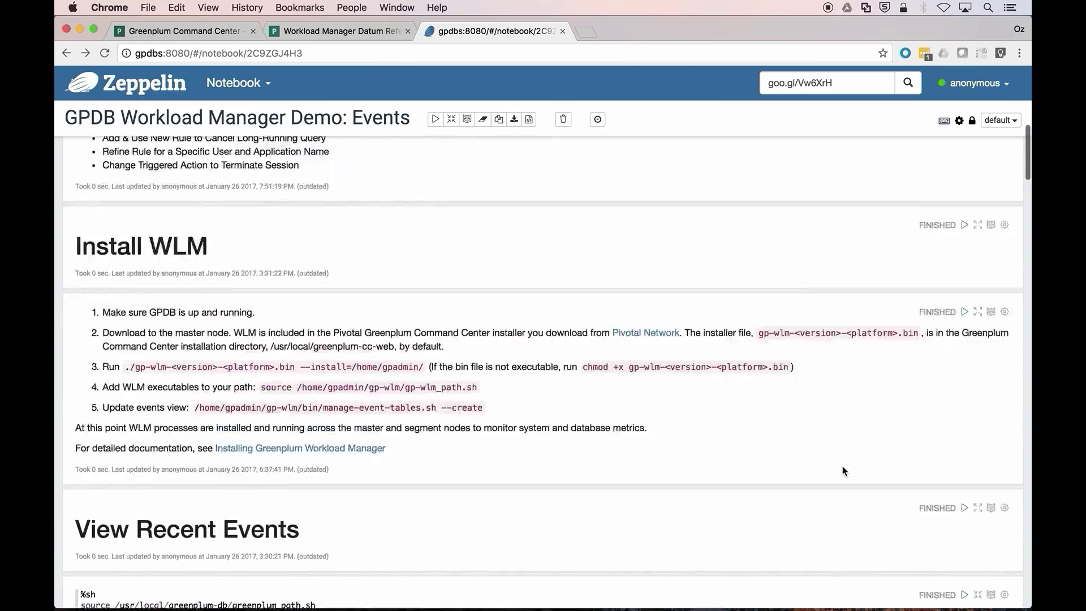
{"action": "scroll", "coordinate": [843, 470], "scroll_direction": "up", "scroll_amount": 6}
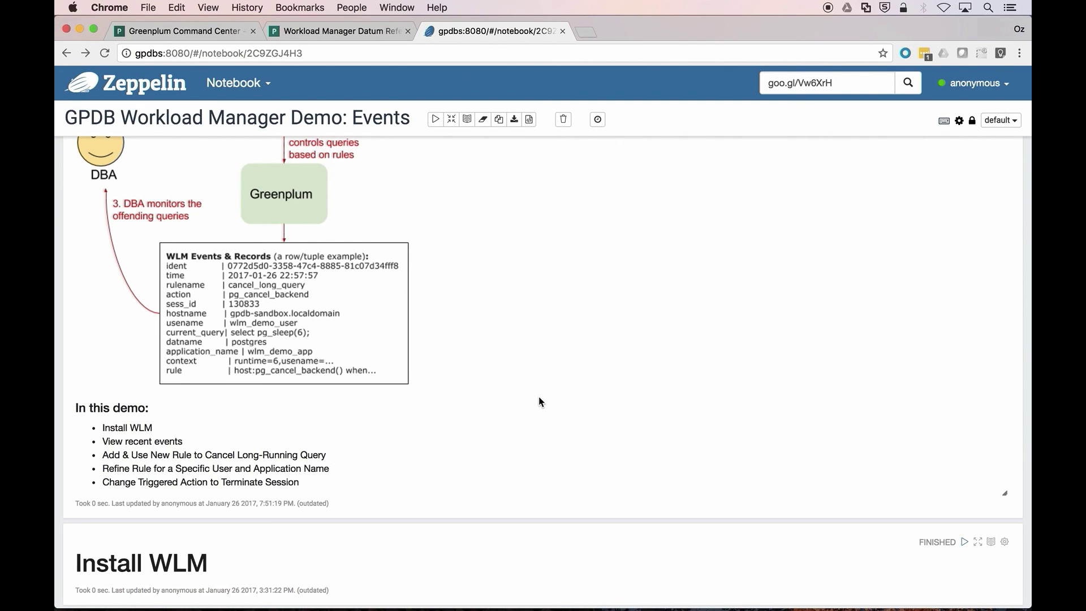
{"action": "scroll", "coordinate": [539, 397], "scroll_direction": "up", "scroll_amount": 5}
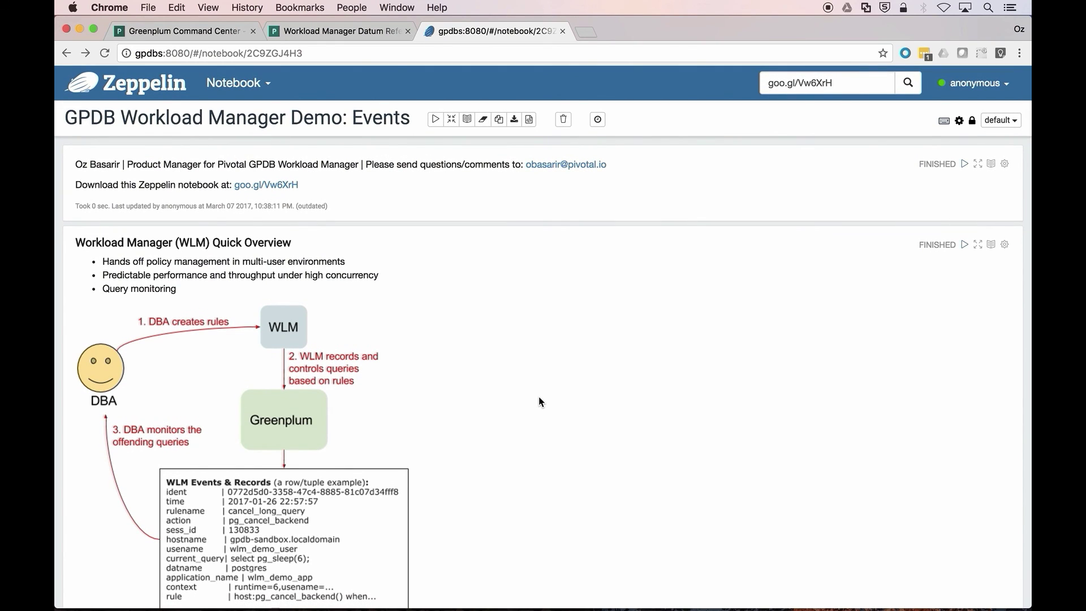